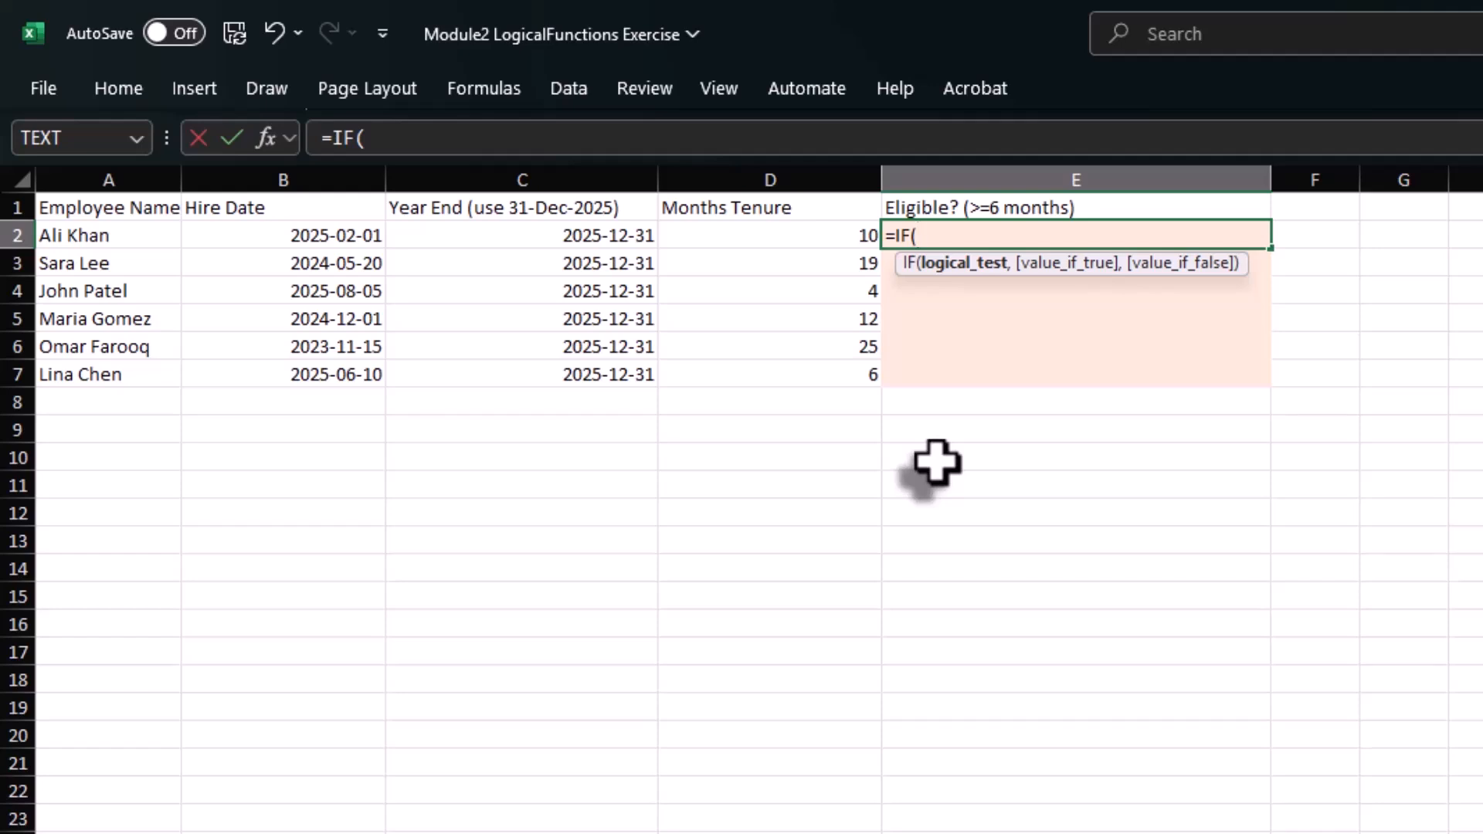
Complete the IF formula in E2 so it tests D2>6 and returns "Eligible" if true or "Not Eligible" if false.
click(808, 237)
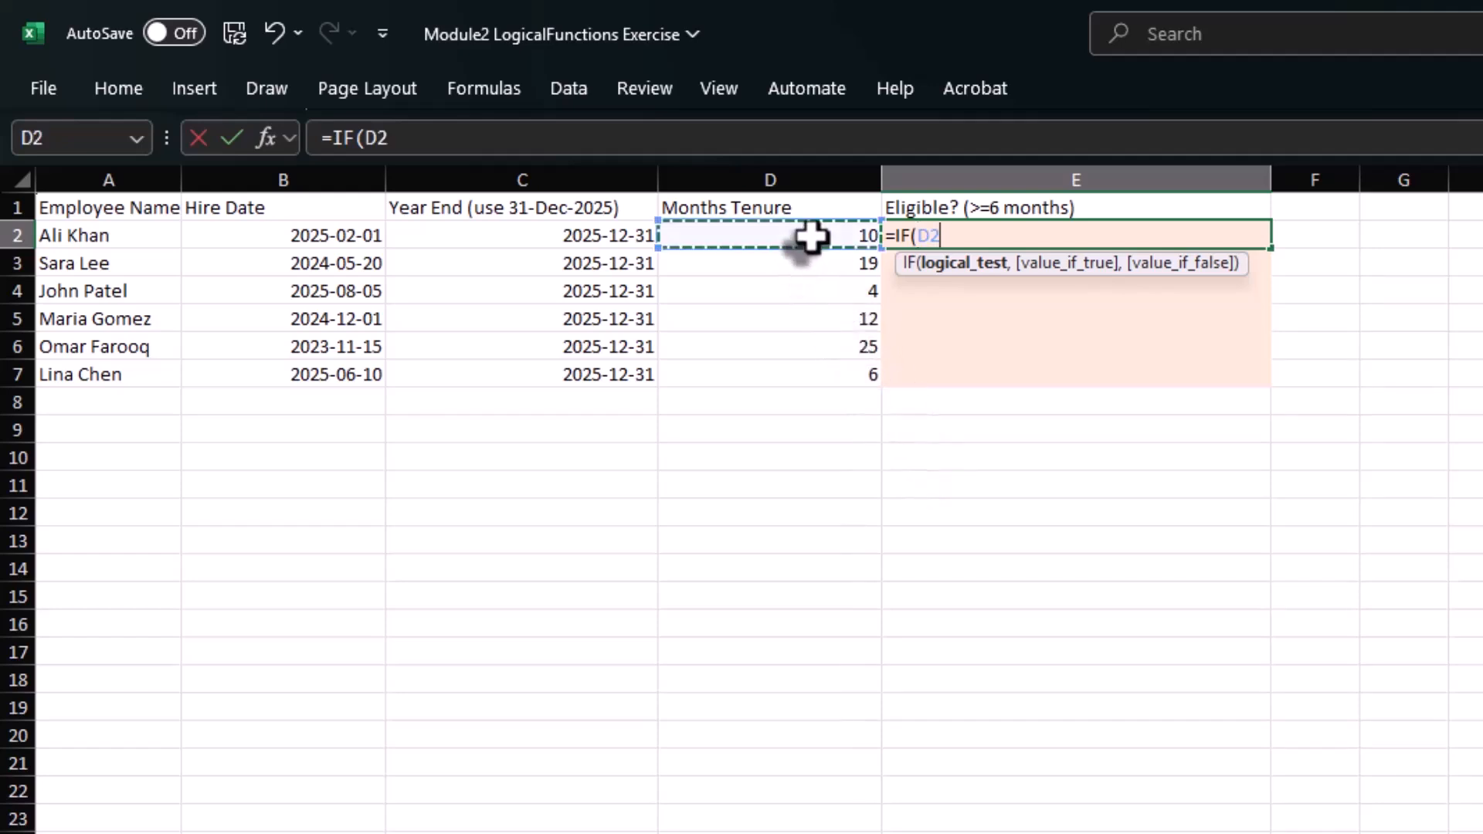
text(>6)
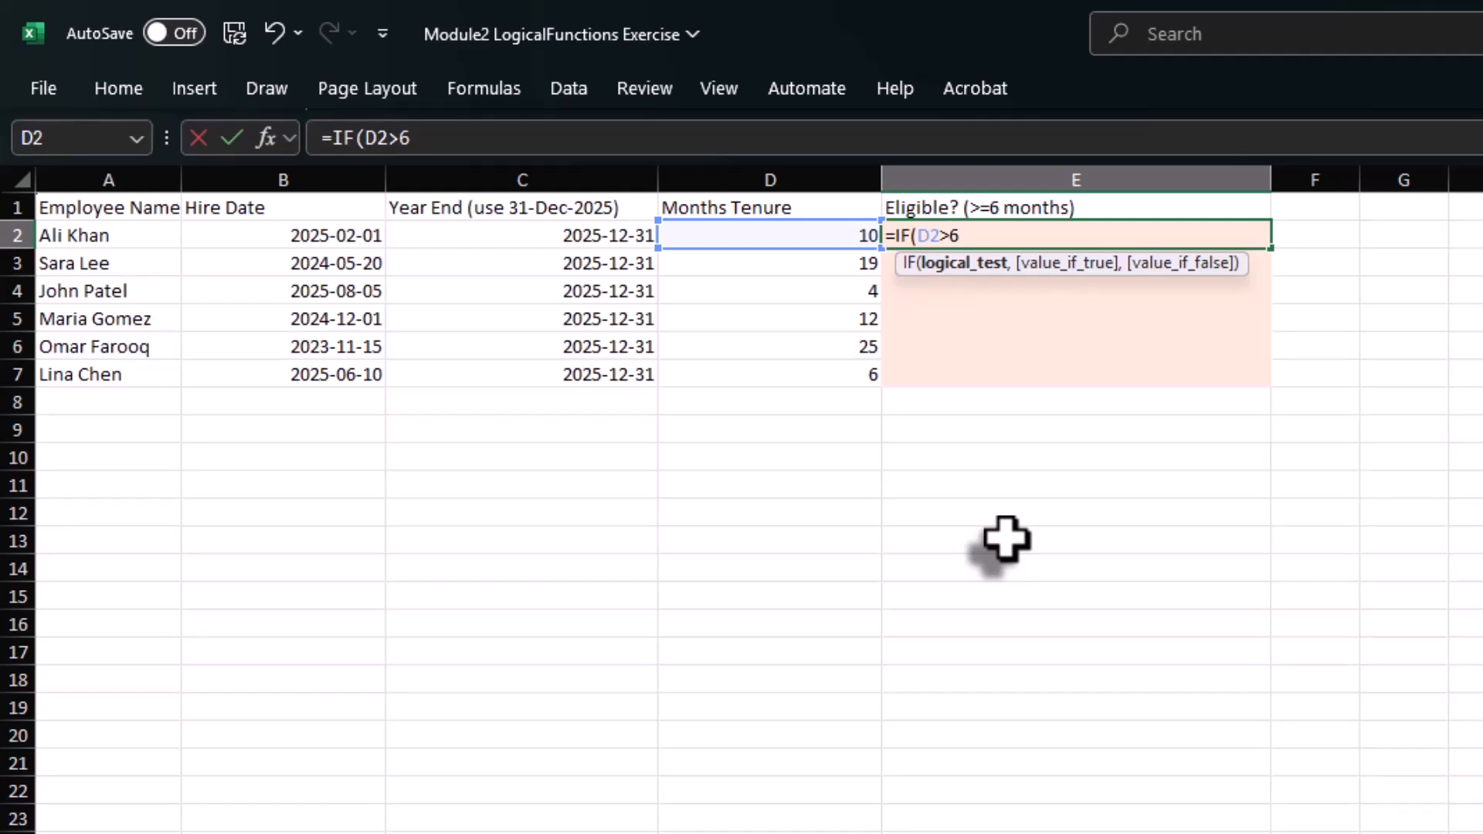
text(,)
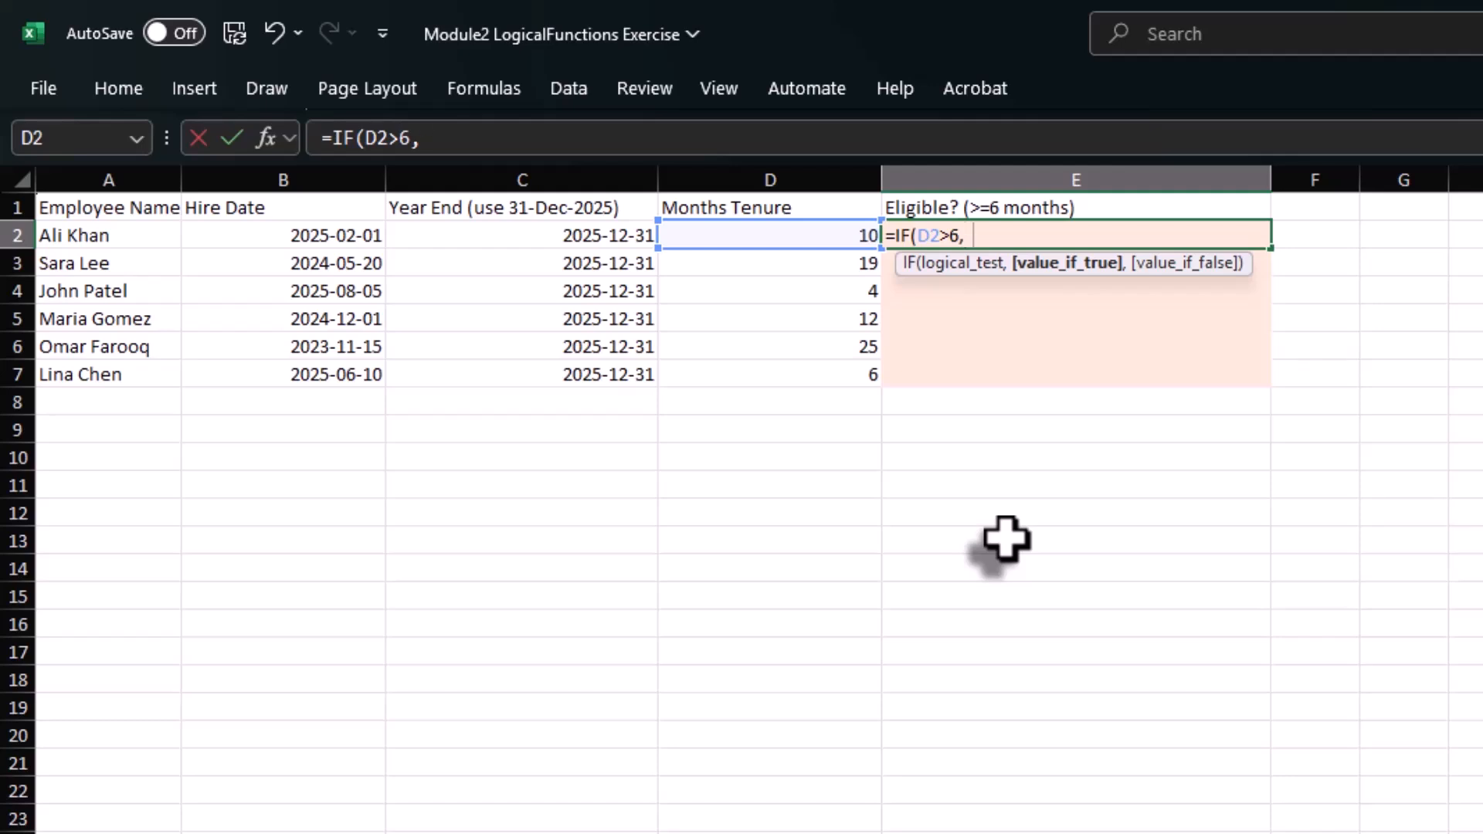
text("Eligible)
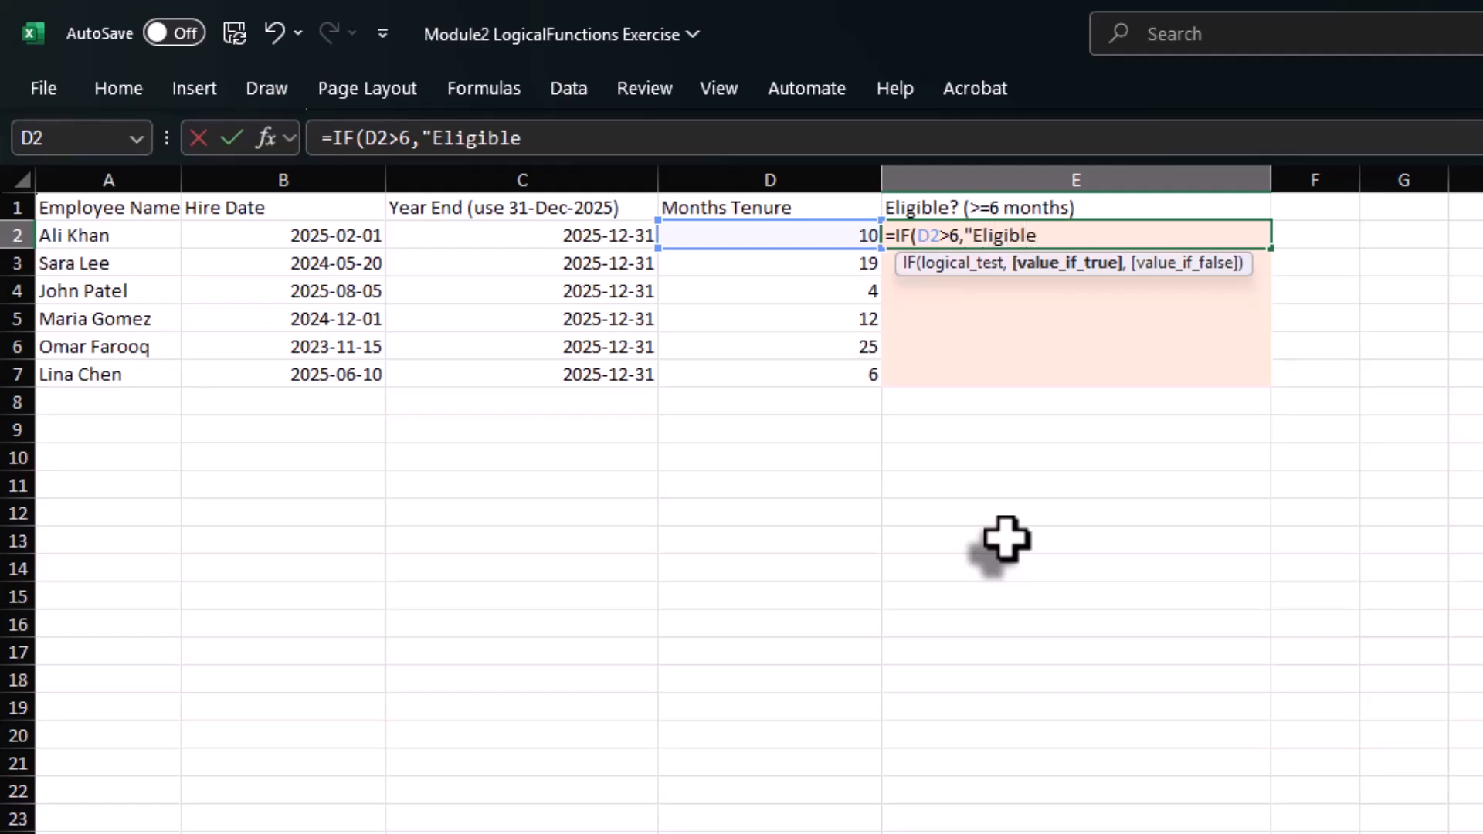
text(",)
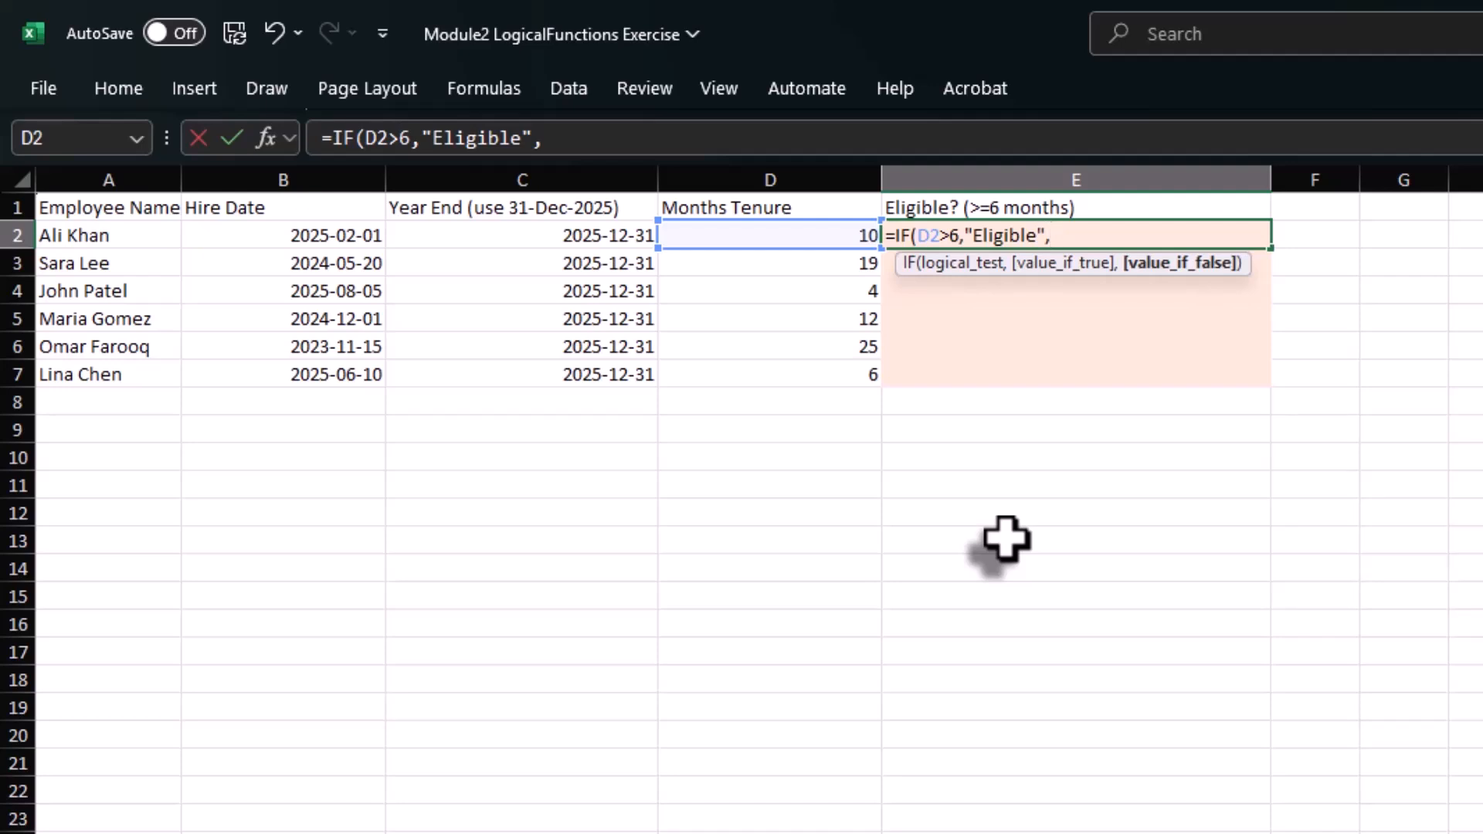
text("Not El)
key(BackSpace)
text(Eligi)
key(BackSpace)
text(gible)
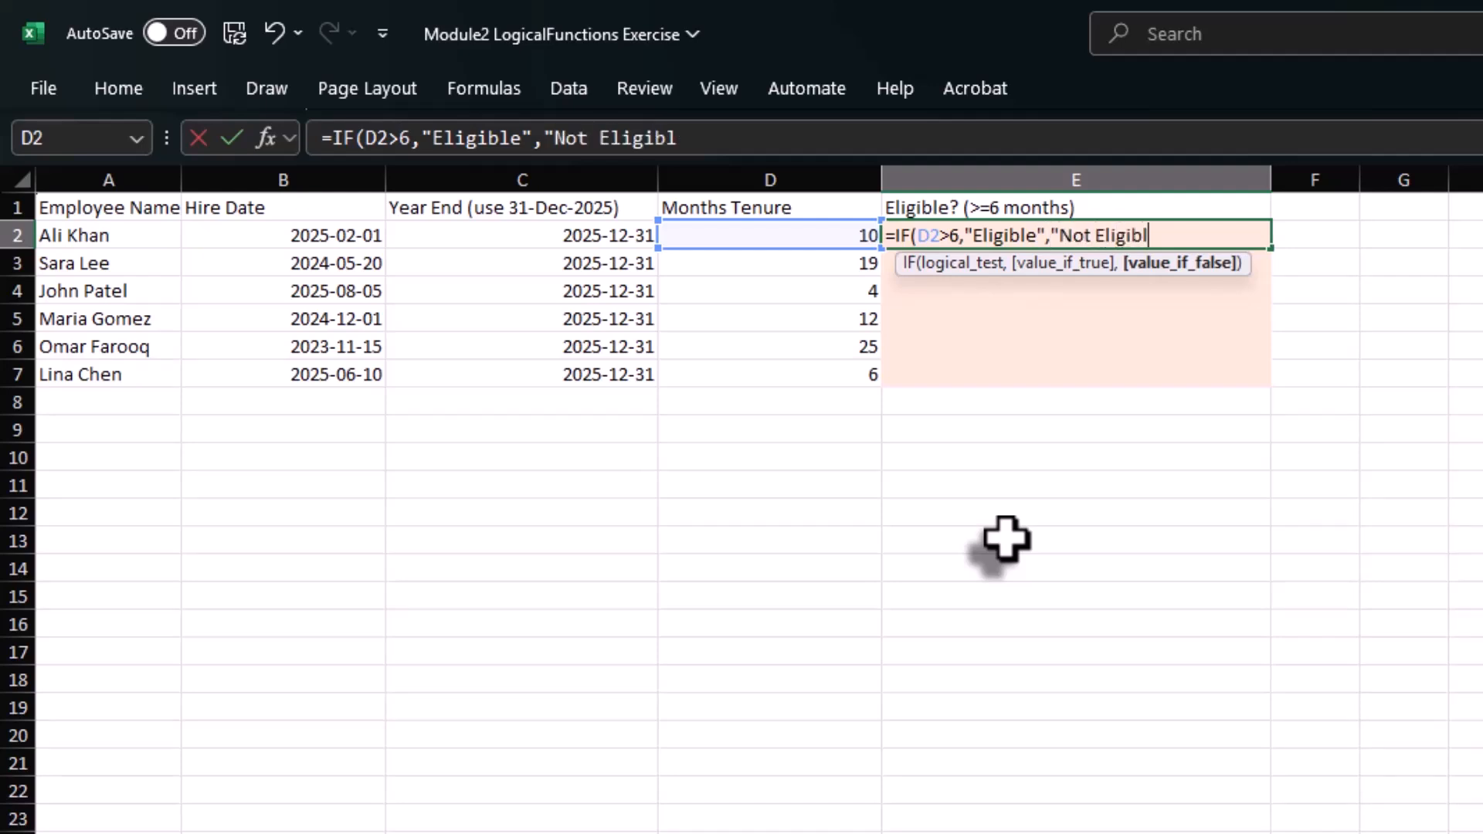
text("))
key(Return)
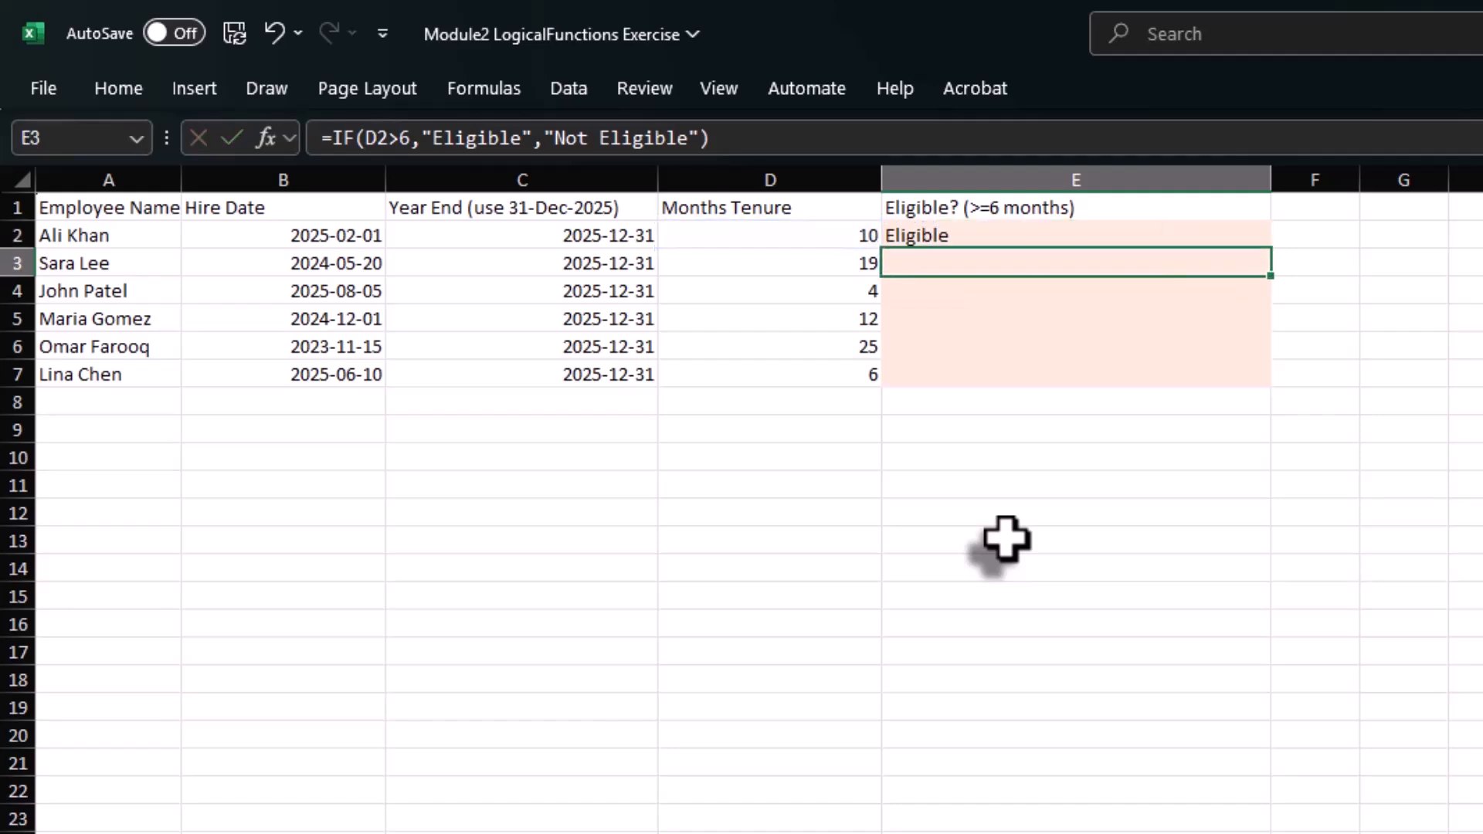
Fill the eligibility formula from E2 down through E7.
key(Up)
key(ctrl+c)
key(Left)
key(ctrl+Down)
key(Right)
key(ctrl+shift+Up)
key(ctrl+d)
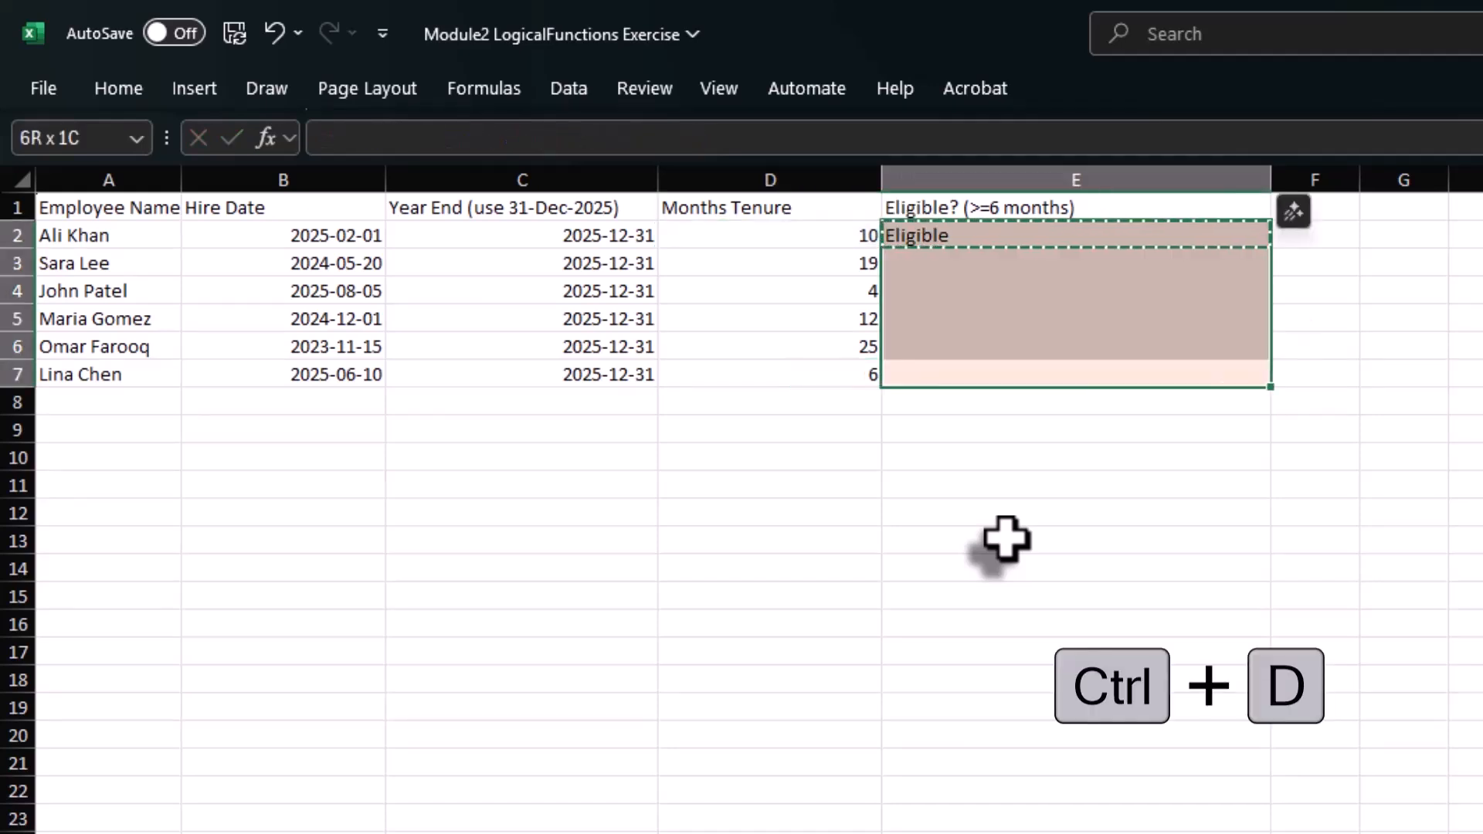
click(1283, 514)
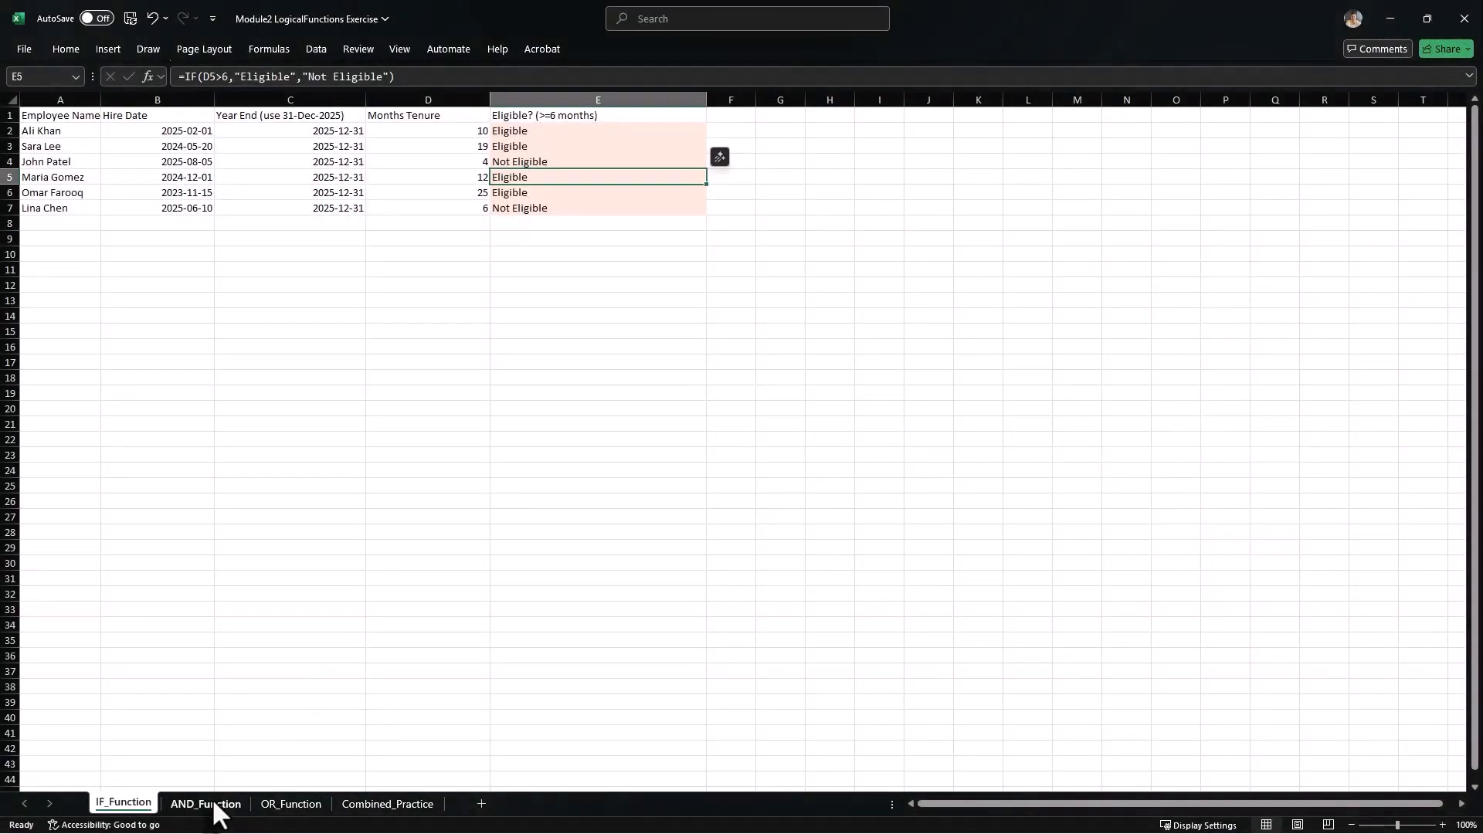
On the AND_Function sheet, enter =AND(F2>6,B2>C2) in cell G2 of the Meets Target? column.
click(215, 803)
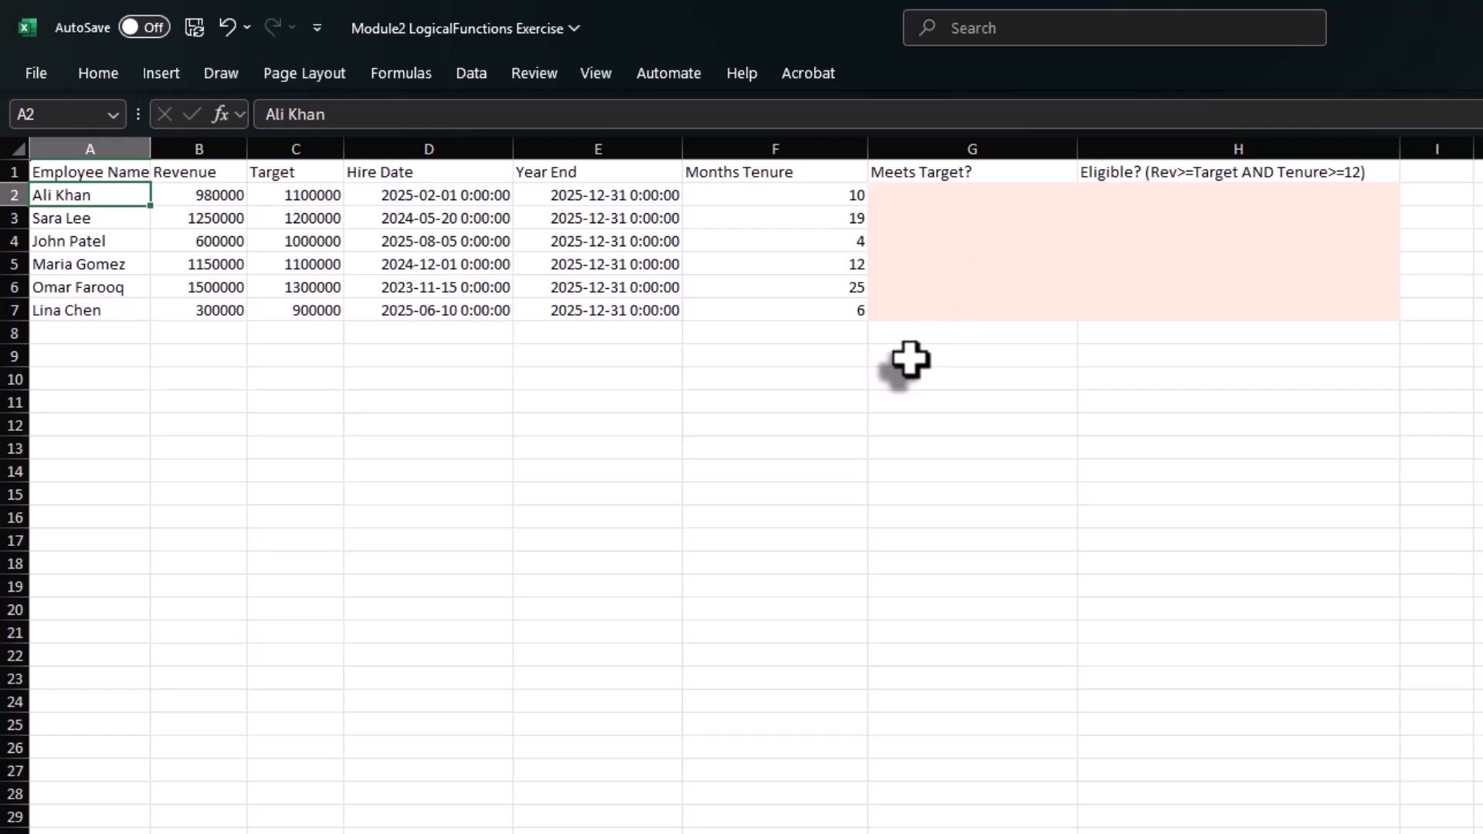
click(944, 195)
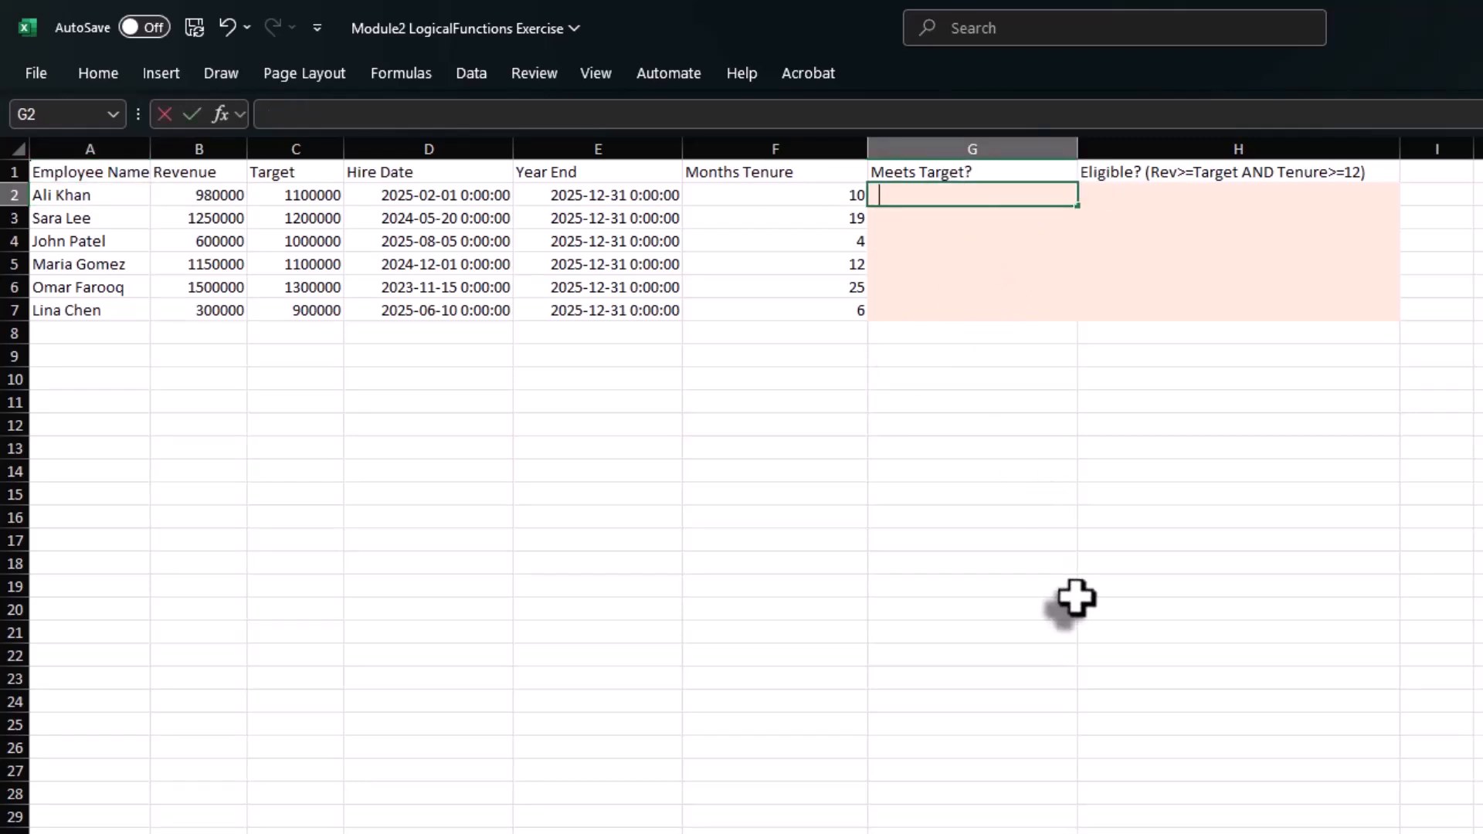
text(=and)
key(Tab)
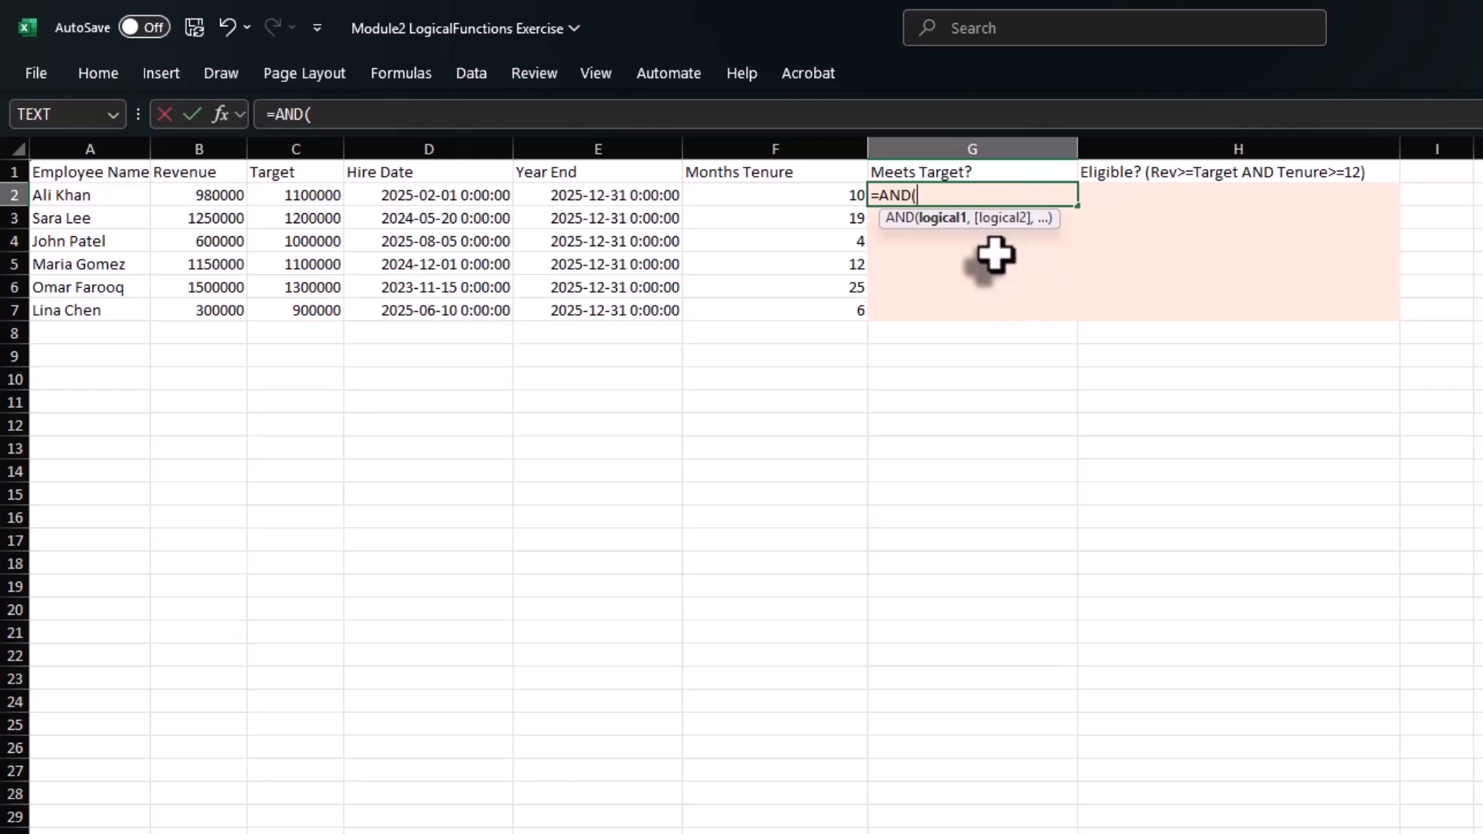
click(812, 199)
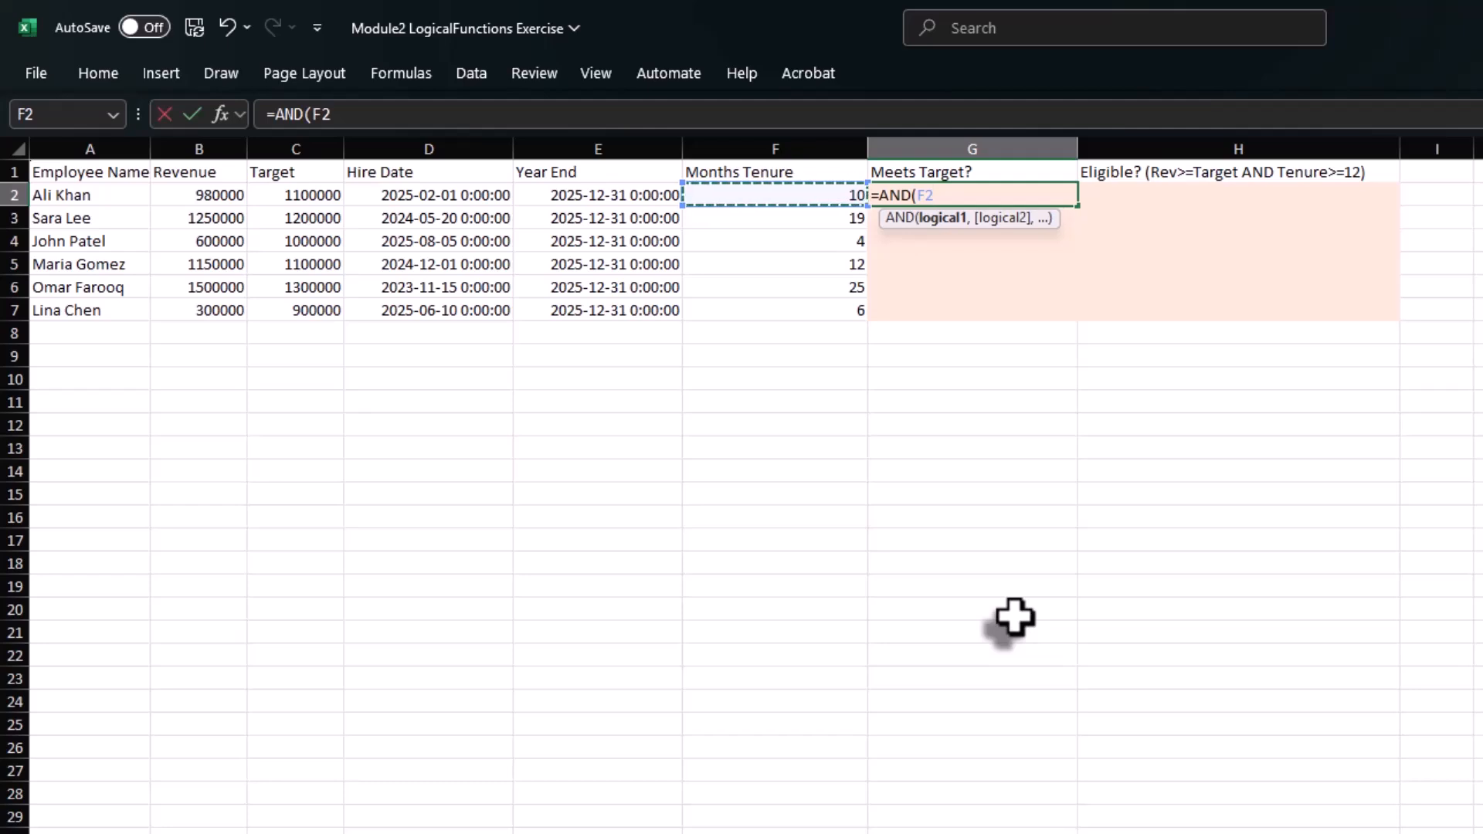
text(>6,)
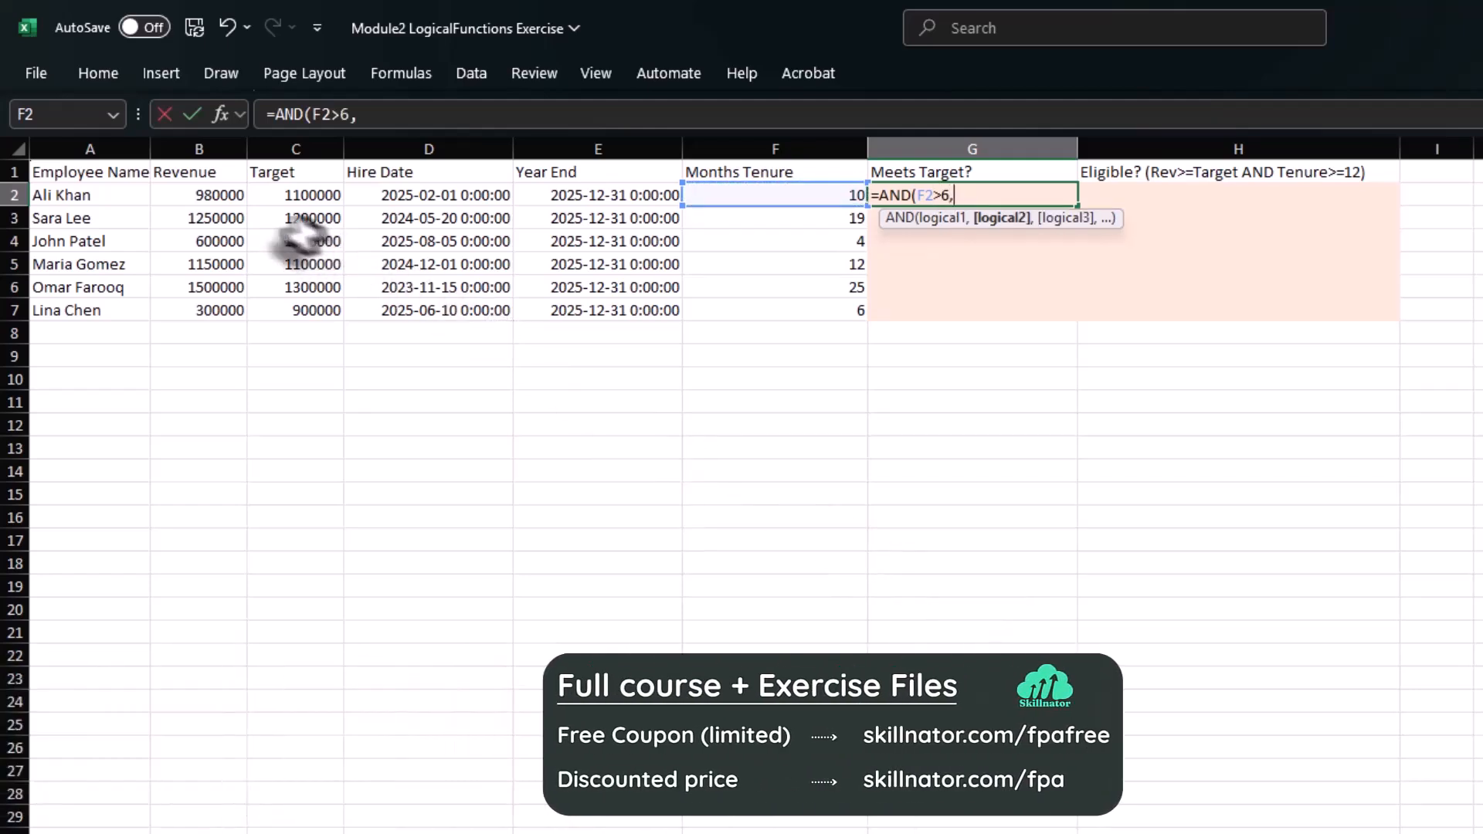
click(211, 198)
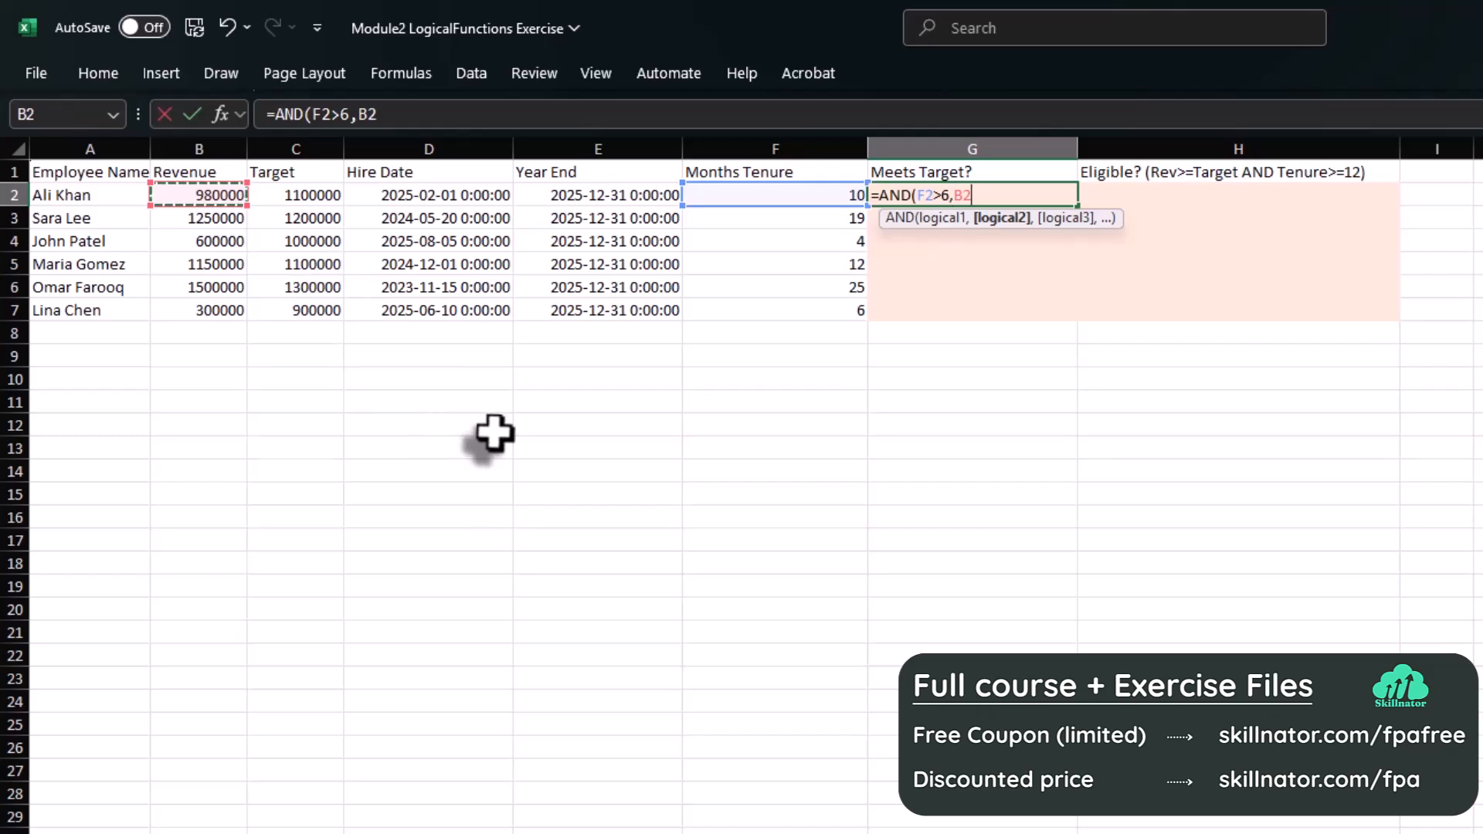
text(>)
click(303, 193)
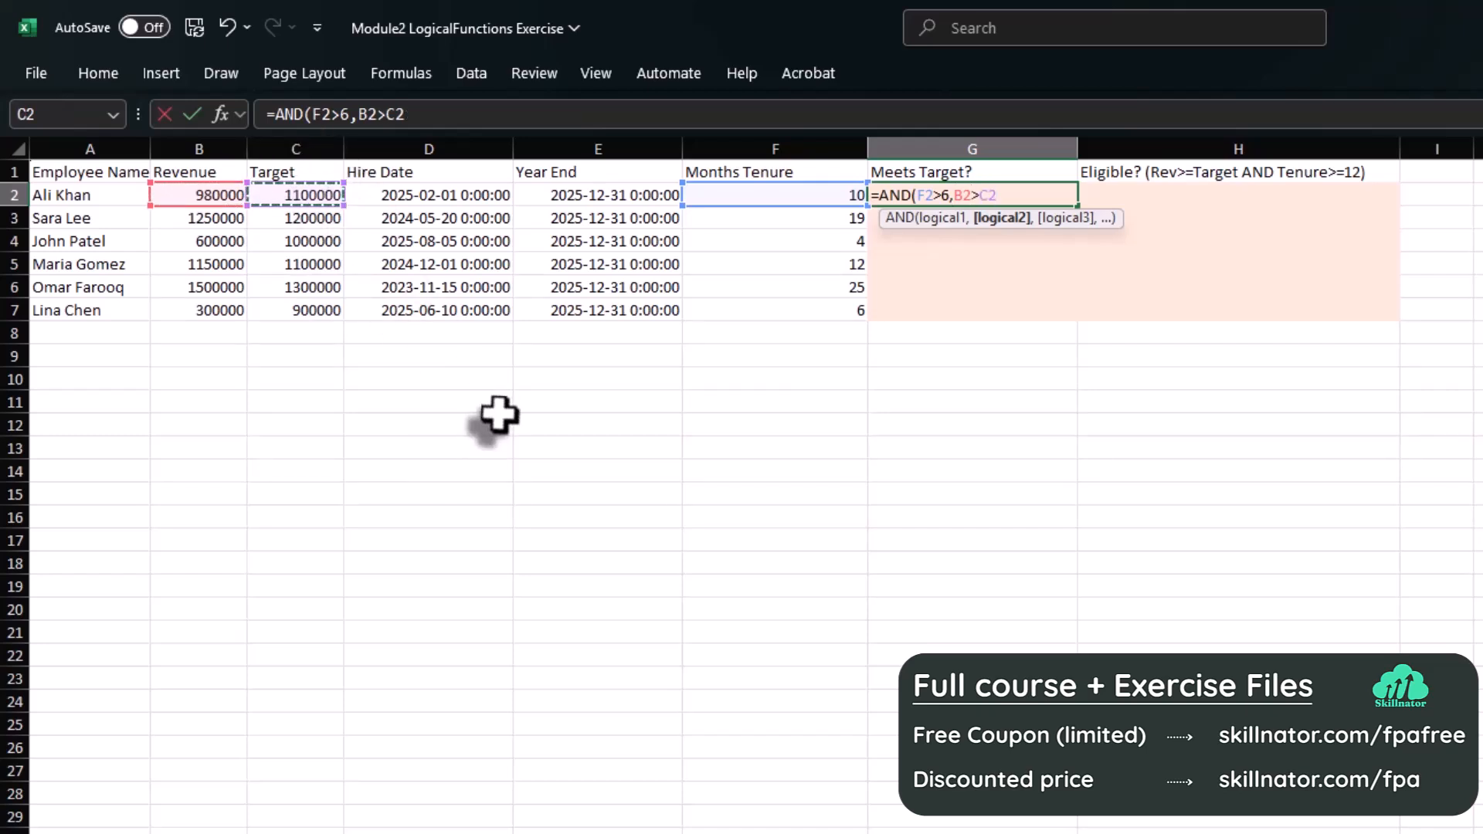
text())
key(Return)
Fill the AND formula from G2 down through G7.
key(Left)
key(ctrl+Down)
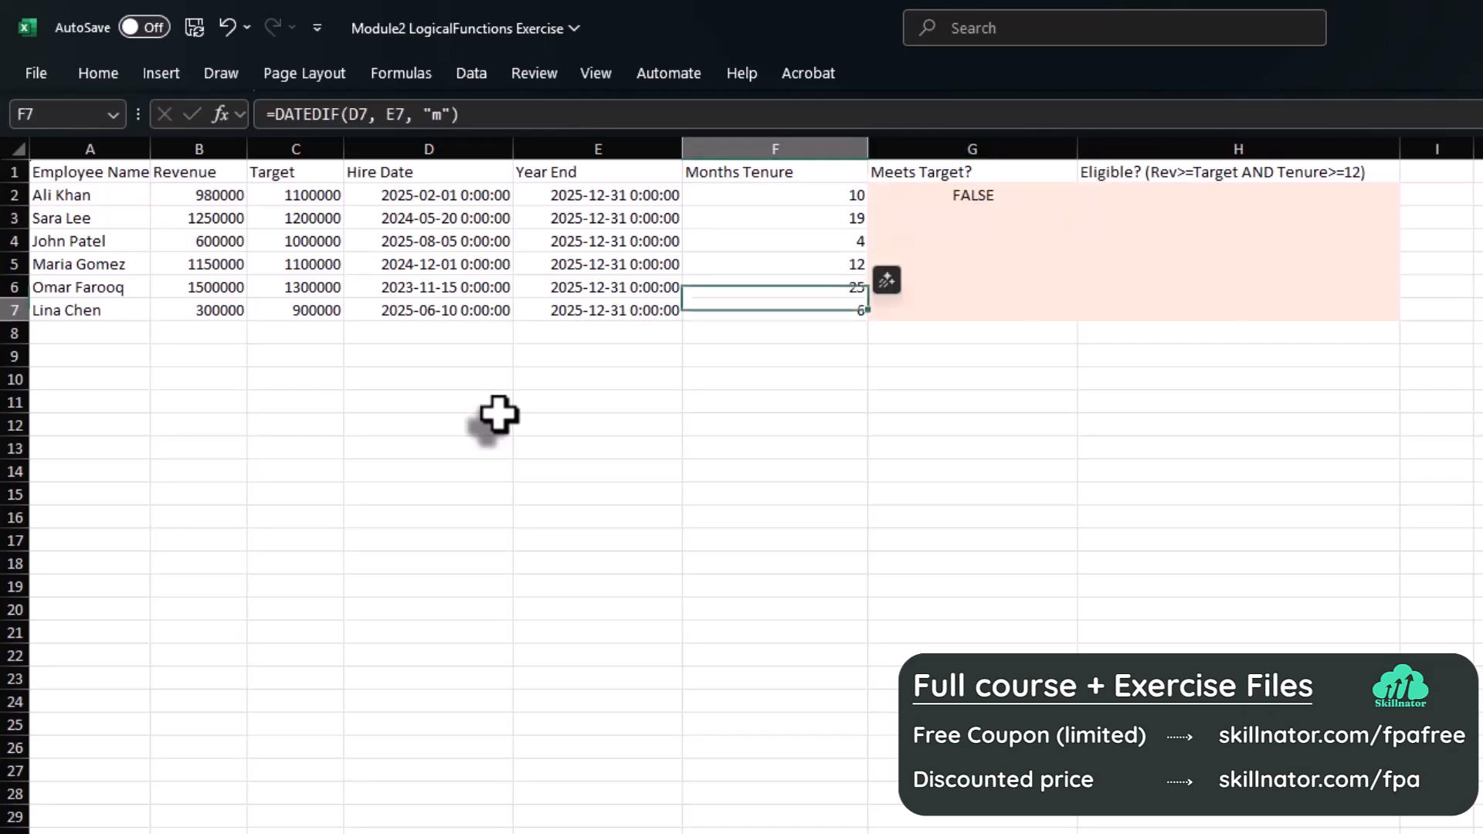
key(Right)
key(ctrl+shift+Up)
key(ctrl+d)
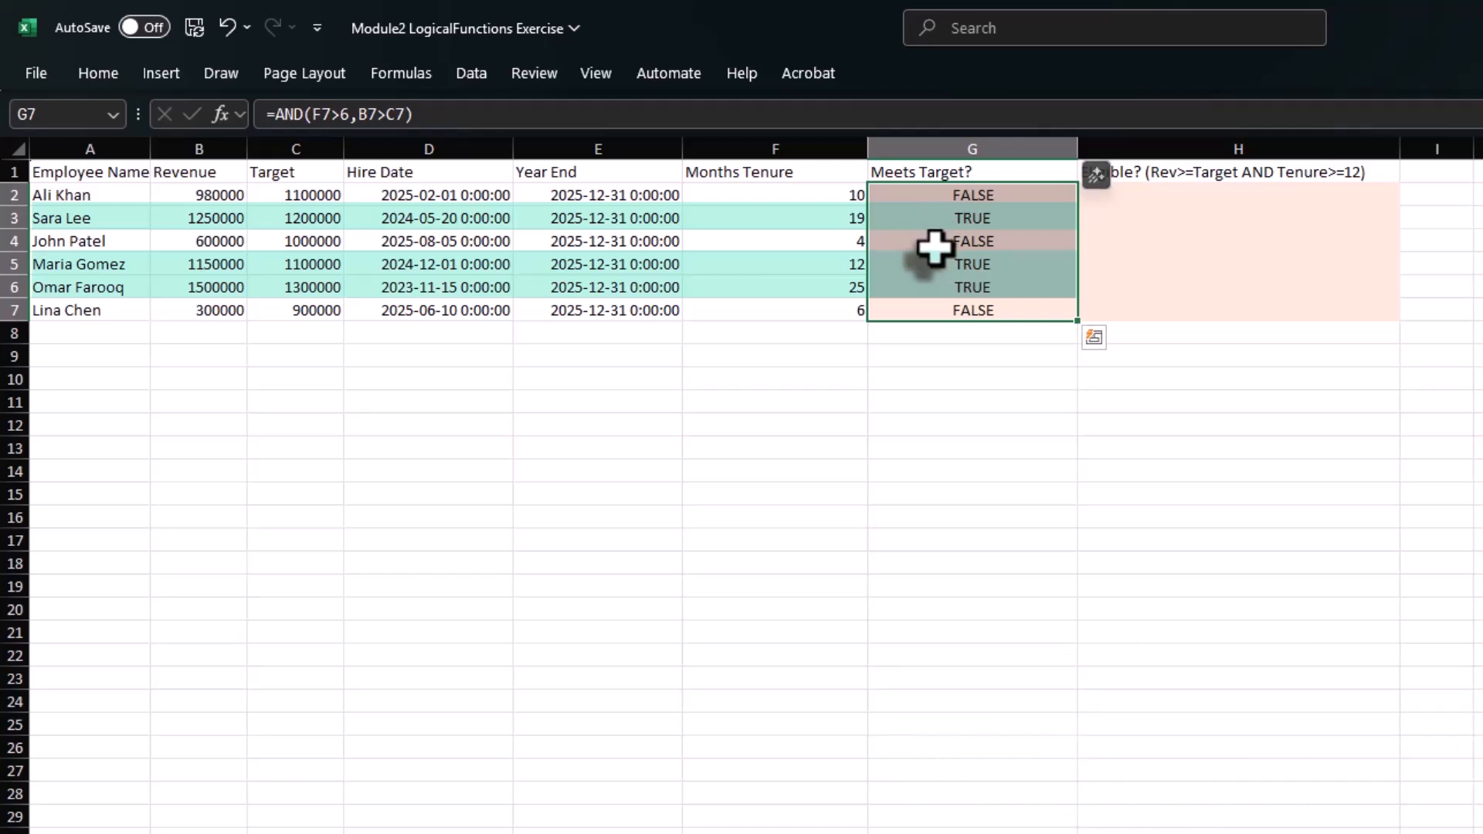
Enter =IF(G2,"Eligible","Not Eligible") in cell H2 of the Eligible? column.
click(1227, 197)
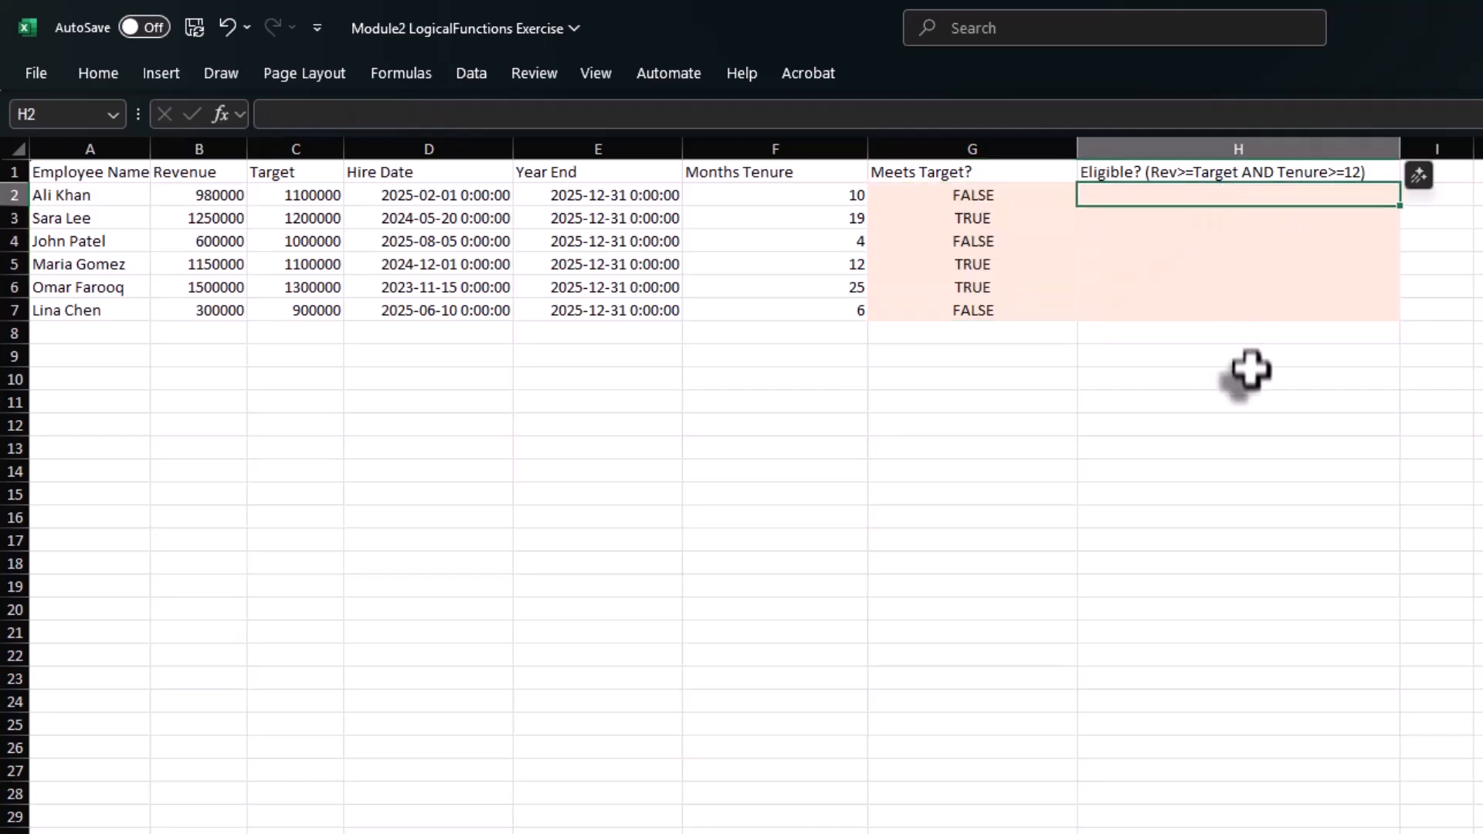
text(=if)
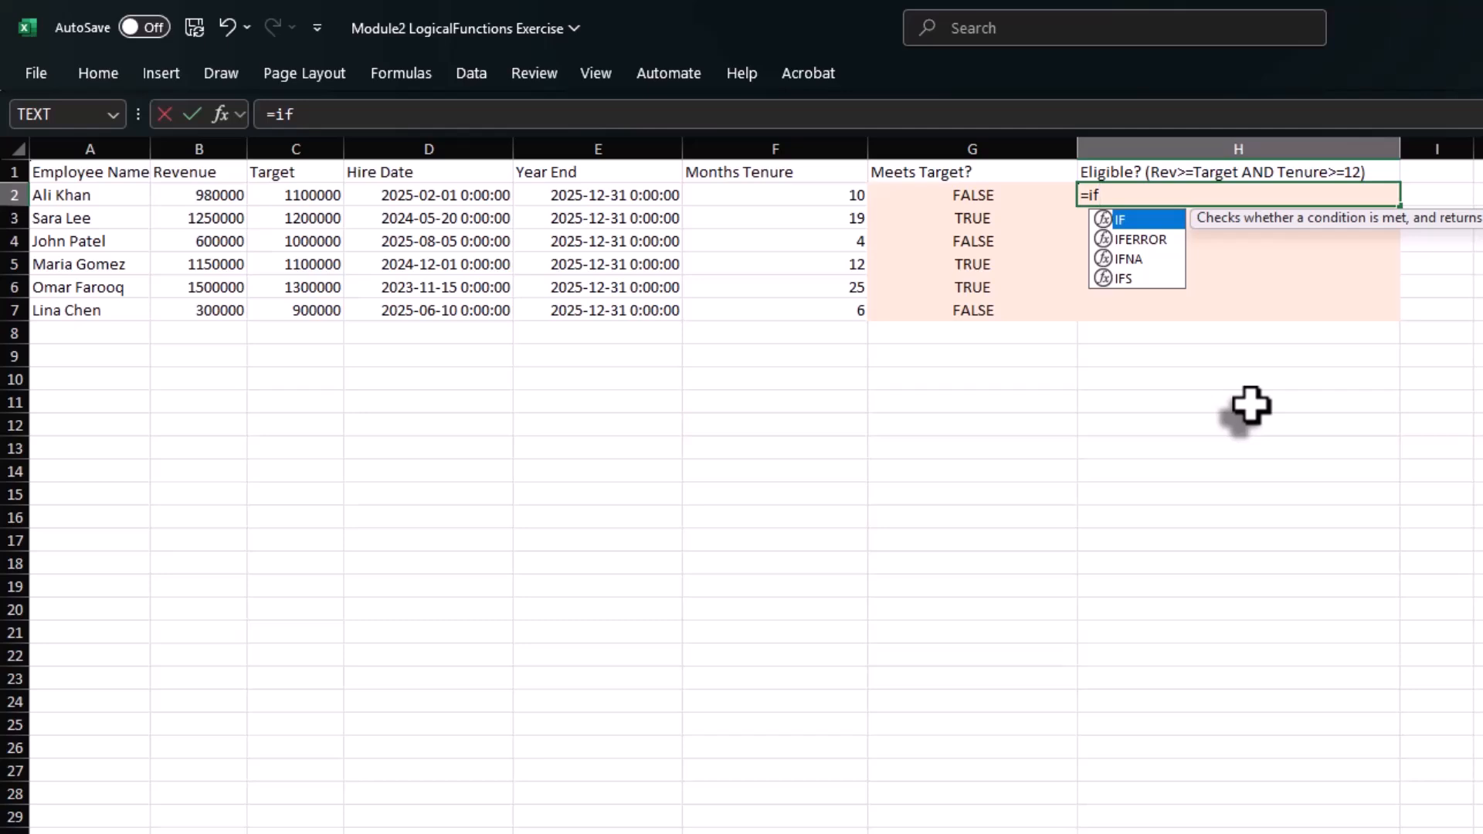
key(Tab)
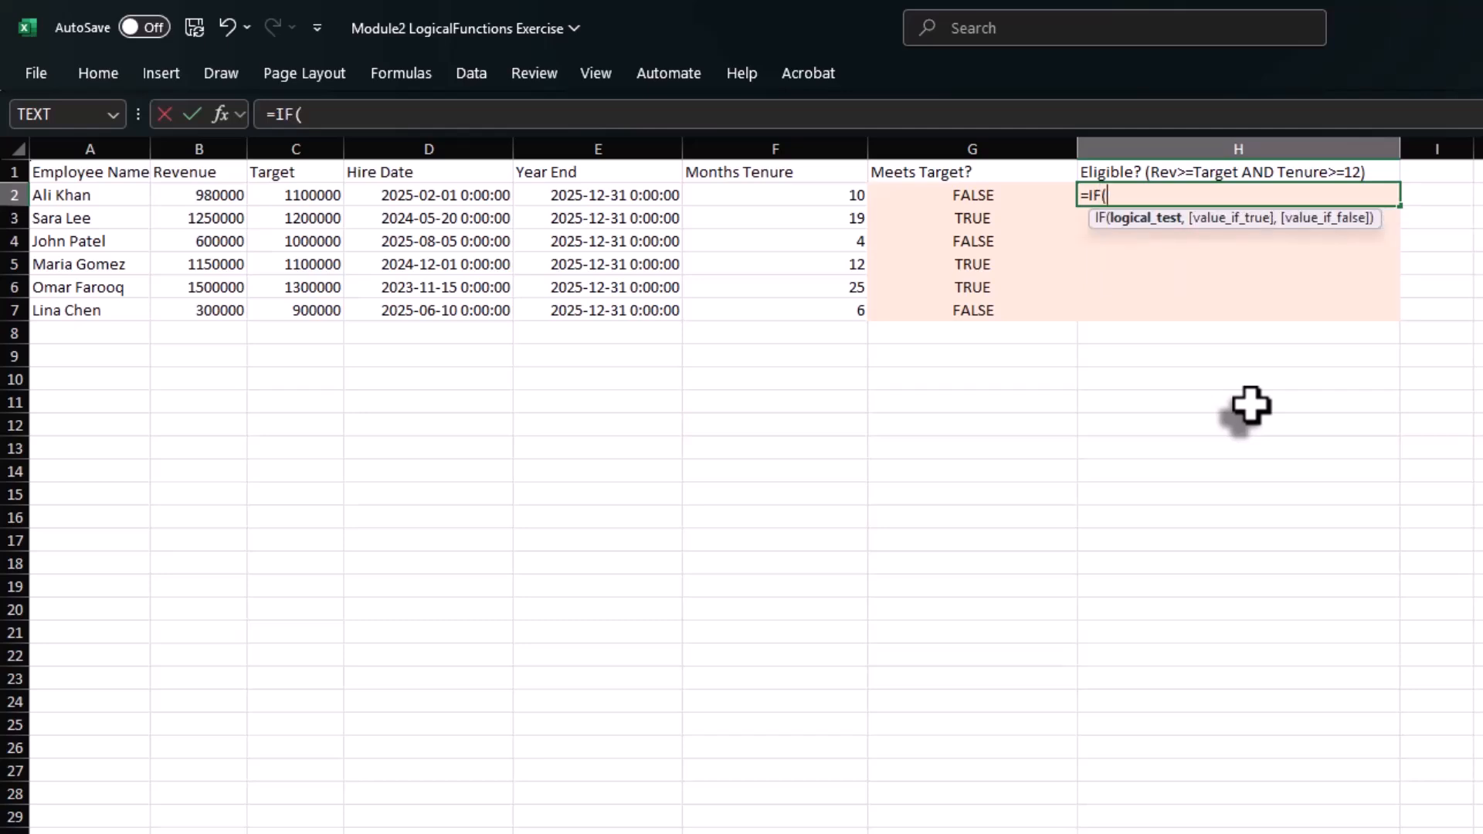
key(Left)
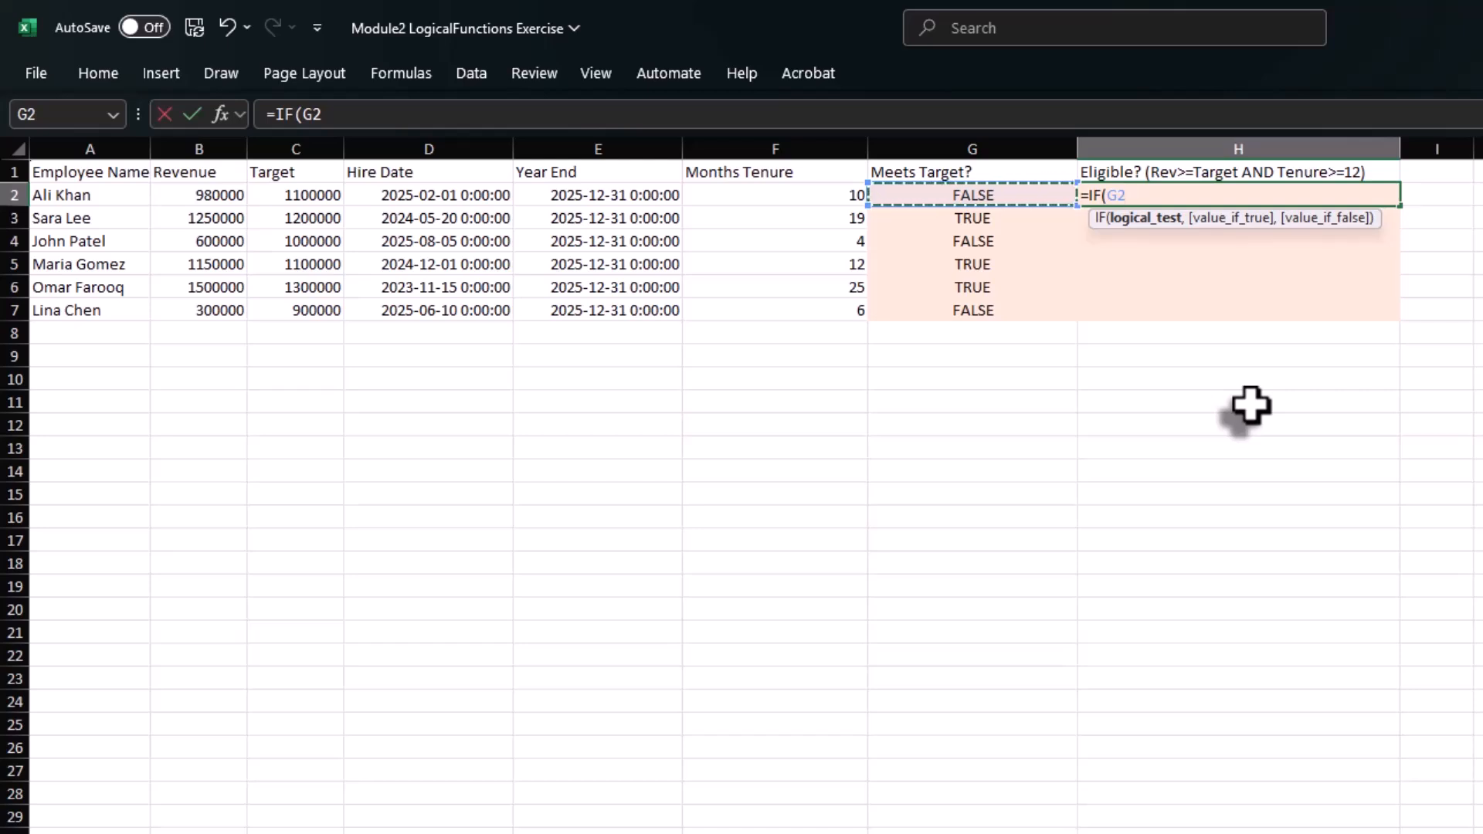
text(,"Eli)
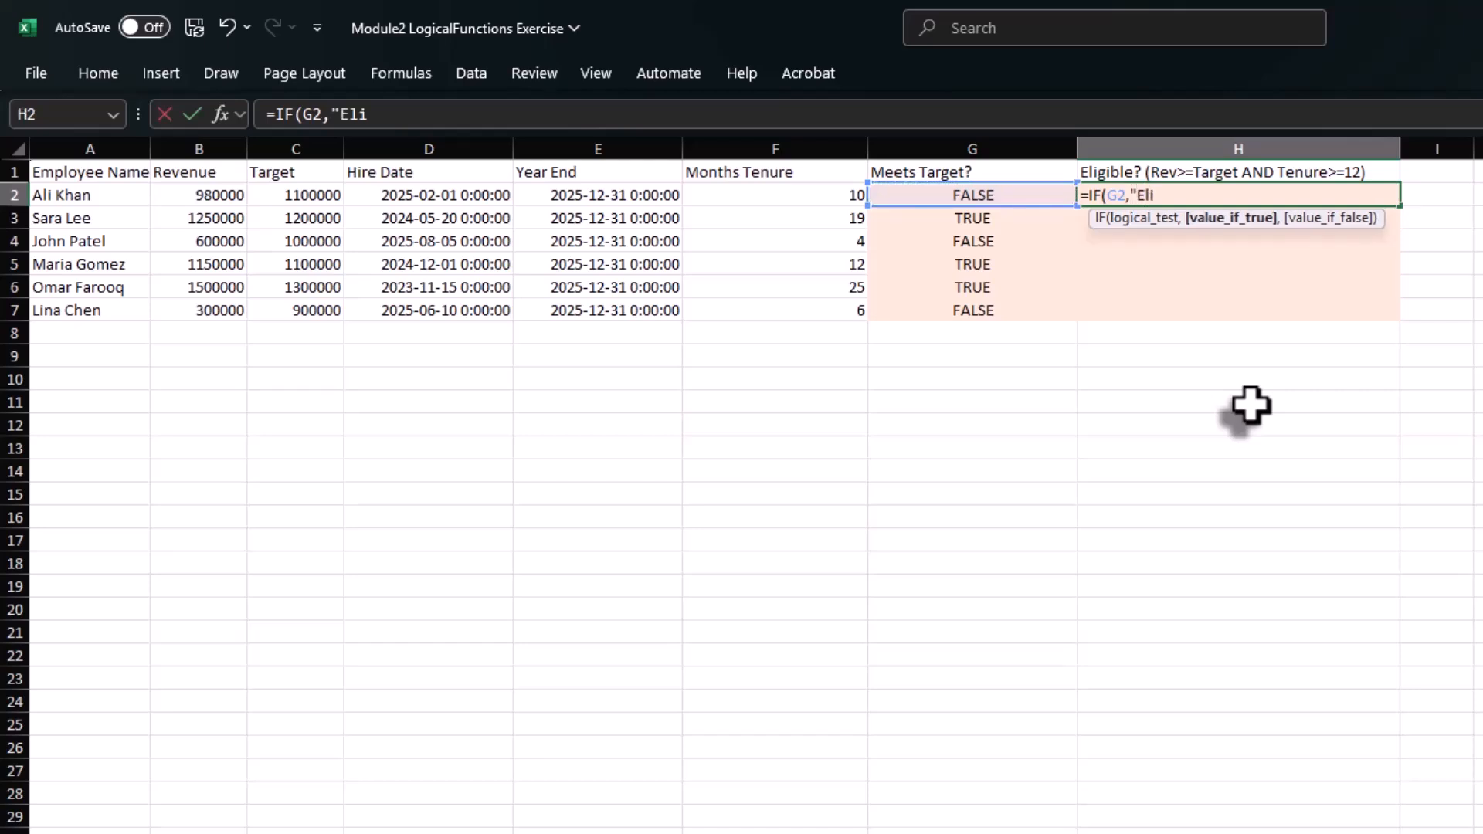
text(gible",")
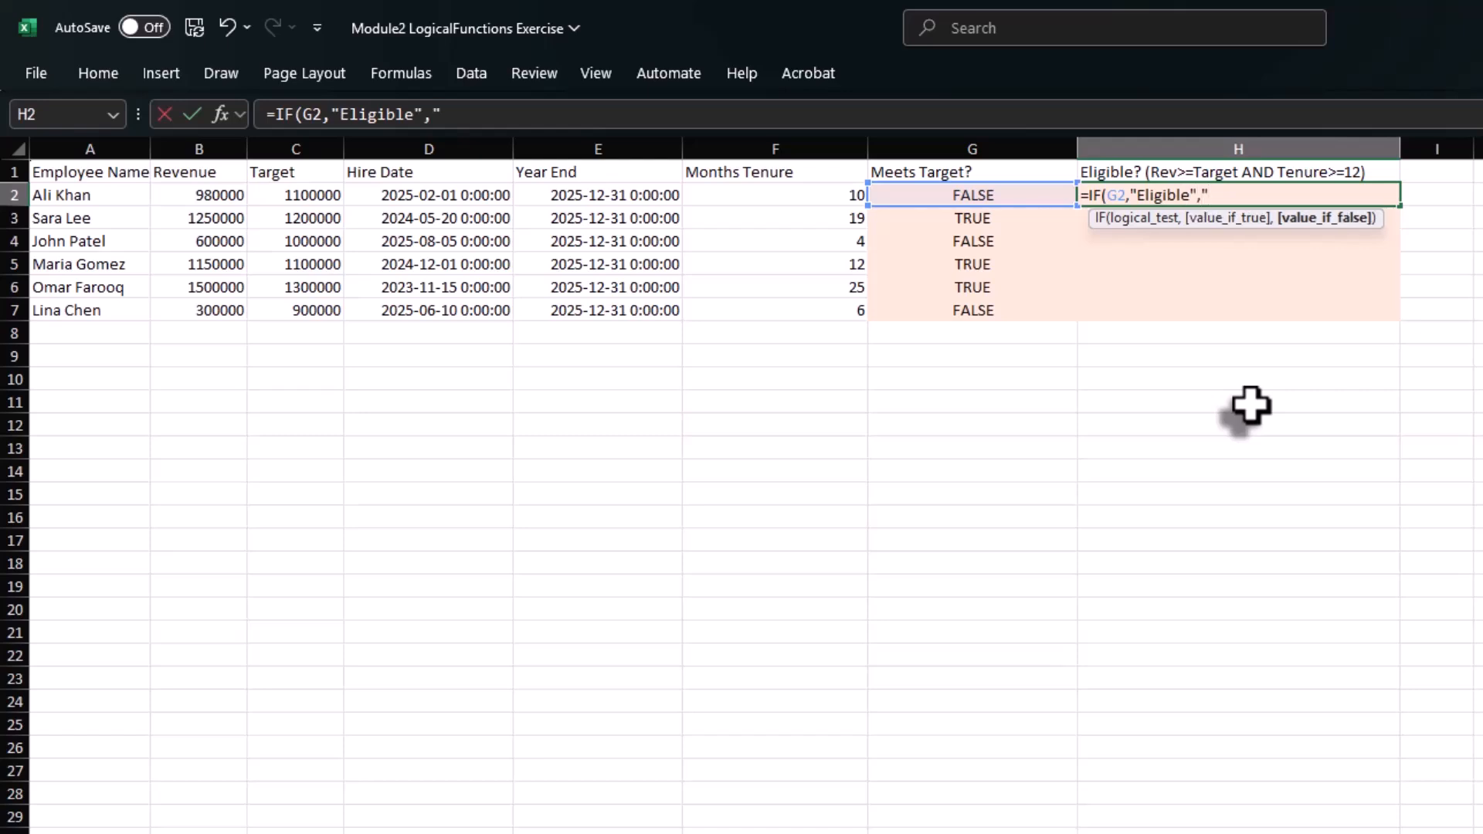
text(Not Eligible)
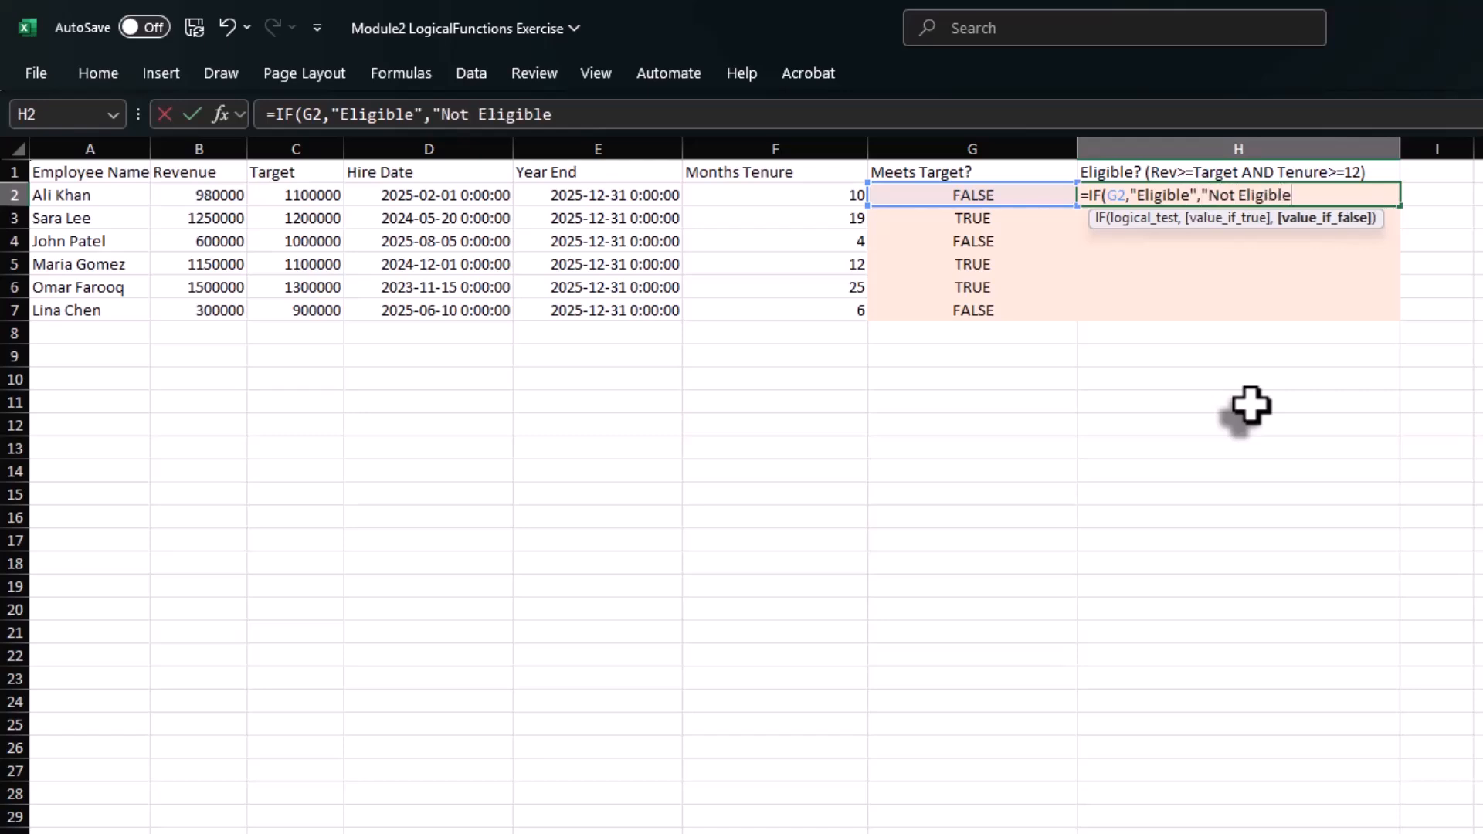
text("))
key(Return)
Copy the IF formula in H2 to the rest of the Eligible? column through H7.
key(Left)
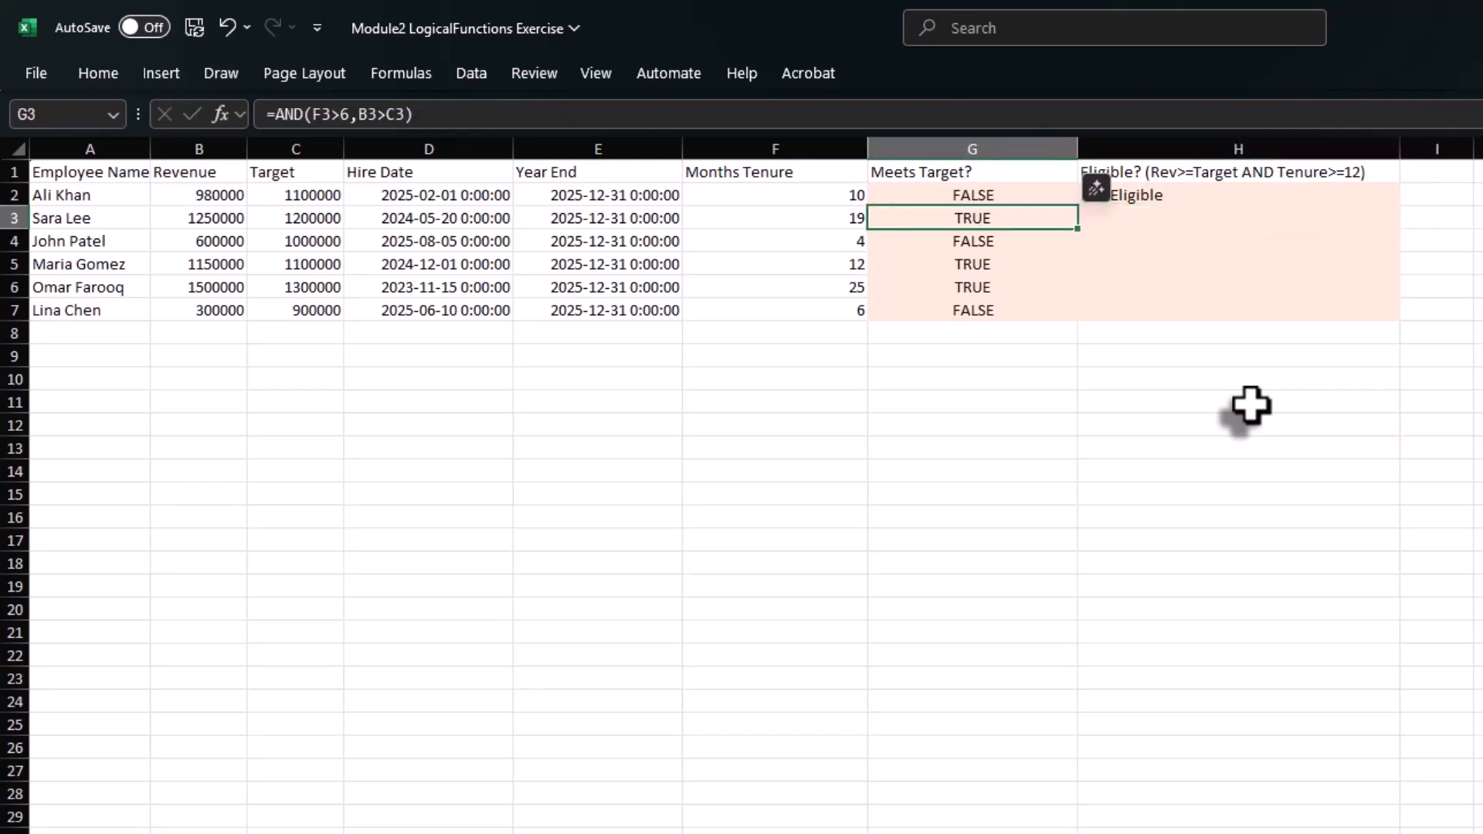
key(Right)
key(Up)
key(ctrl+c)
key(Left)
key(ctrl+Down)
key(Right)
key(ctrl+shift+Up)
key(ctrl+v)
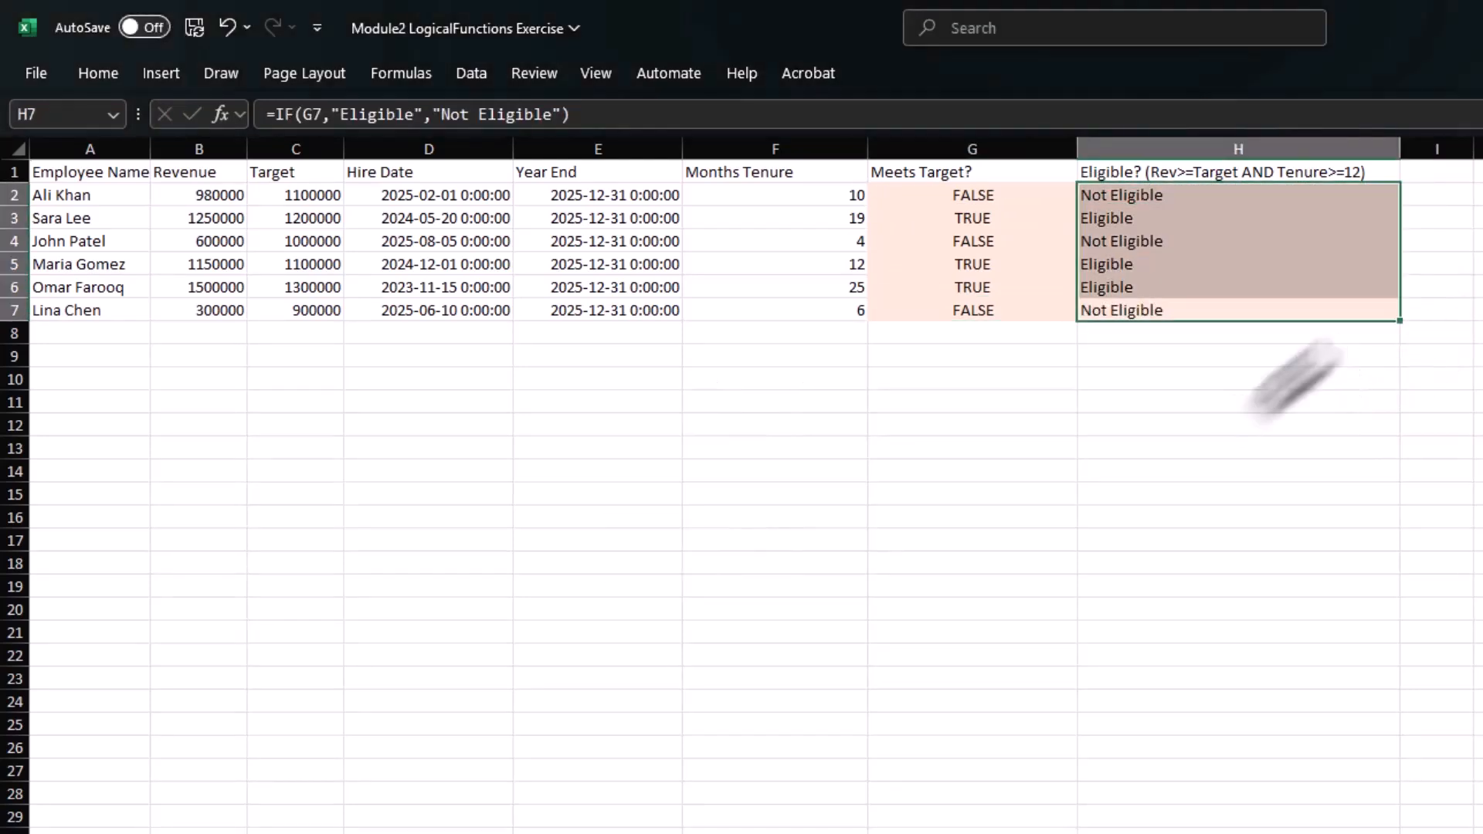
click(1245, 406)
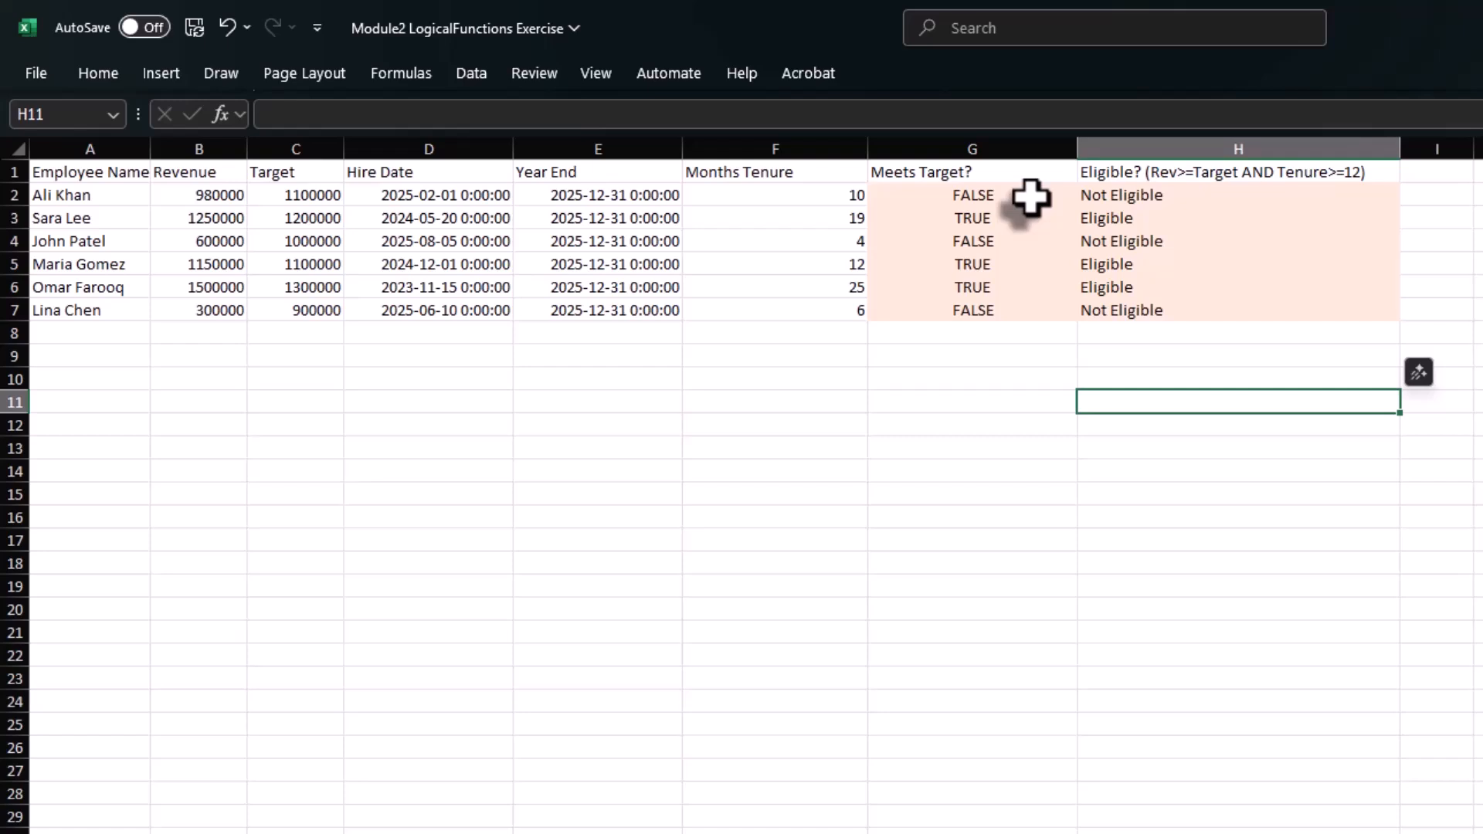
Replace the G2 reference in H2's IF formula with the nested test AND(F2>6,B2>C2) copied from G2.
click(1175, 199)
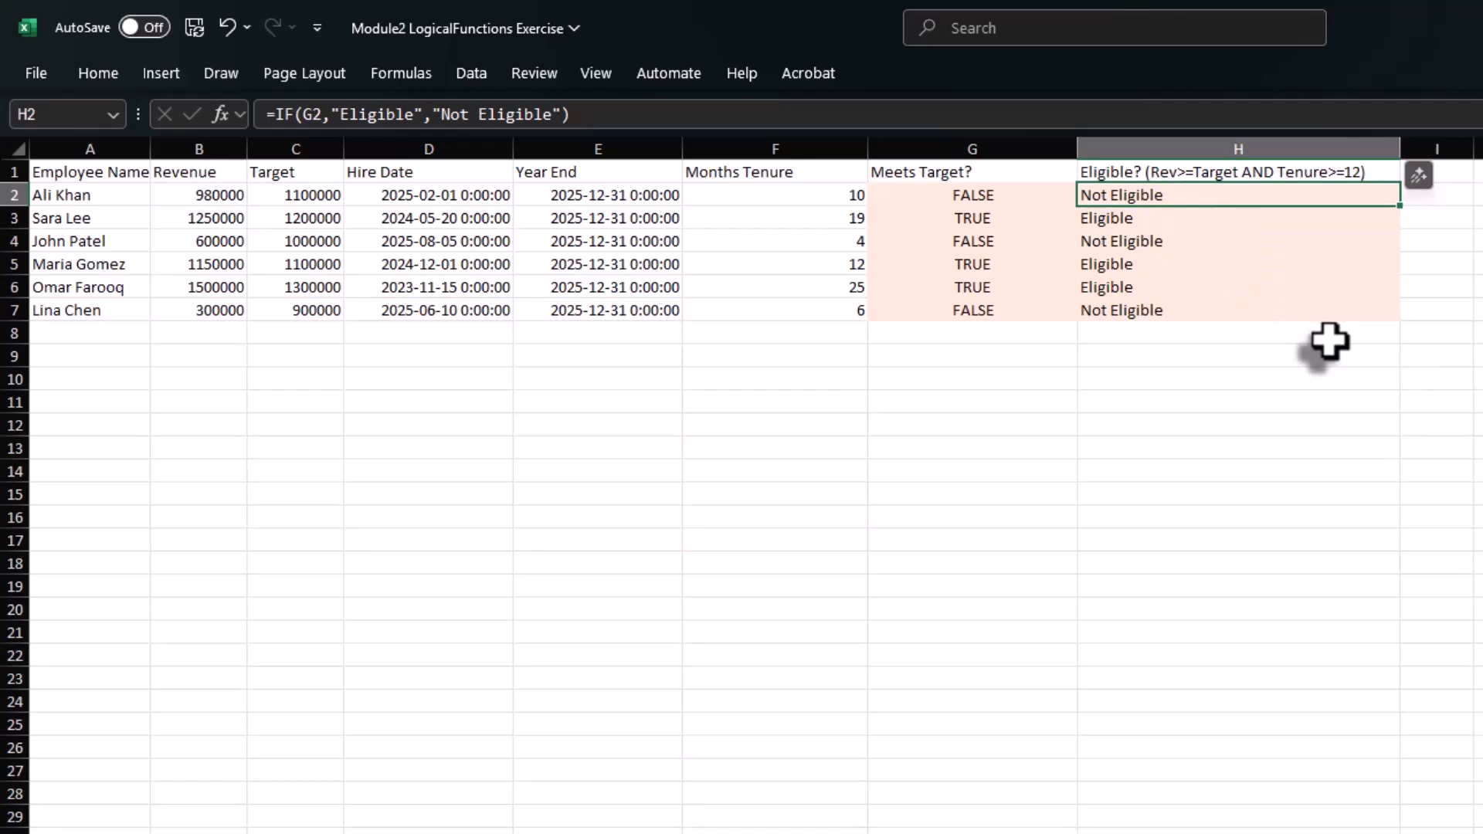
key(F2)
key(Escape)
click(1008, 197)
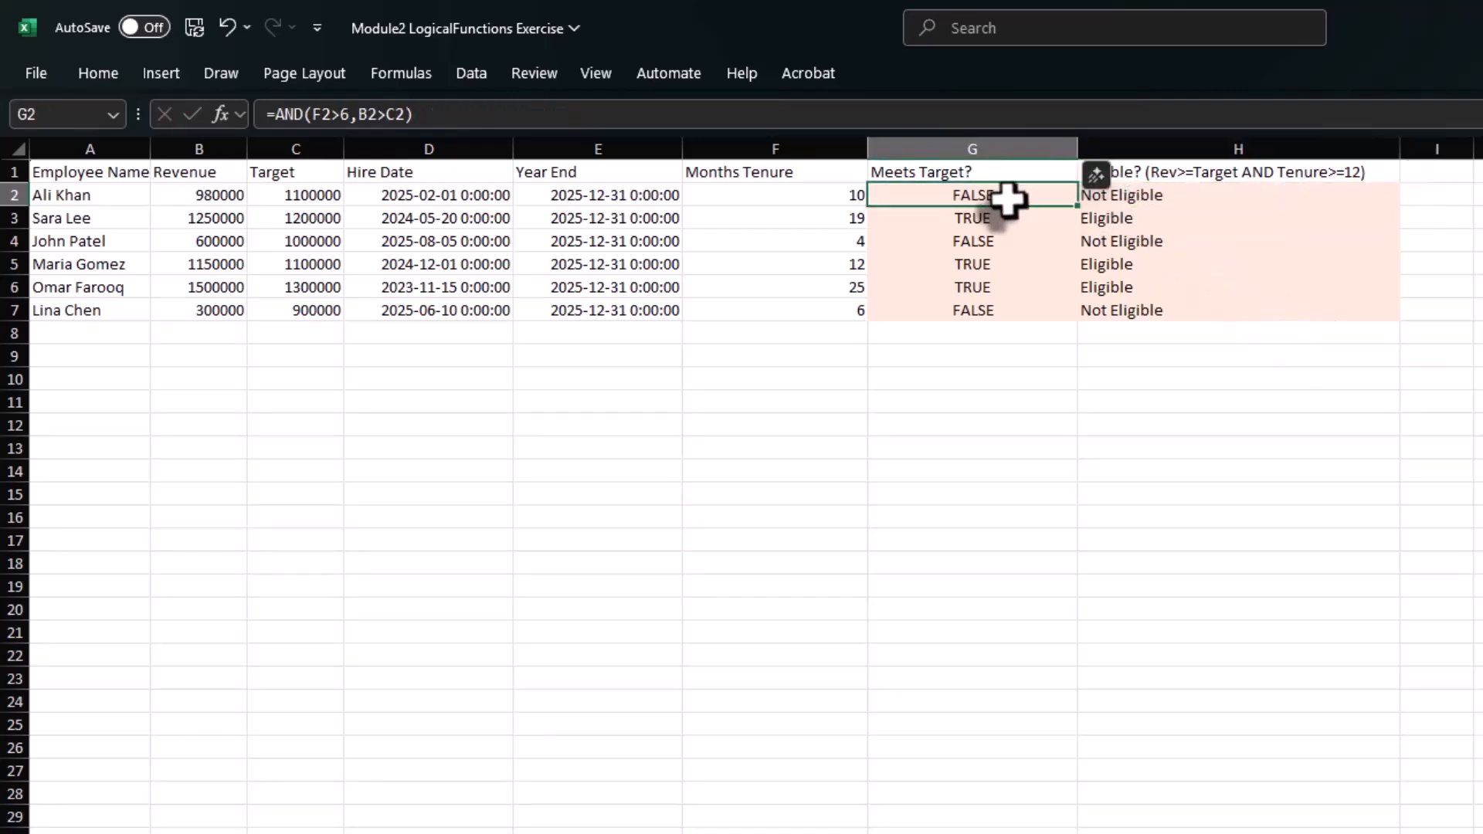
key(F2)
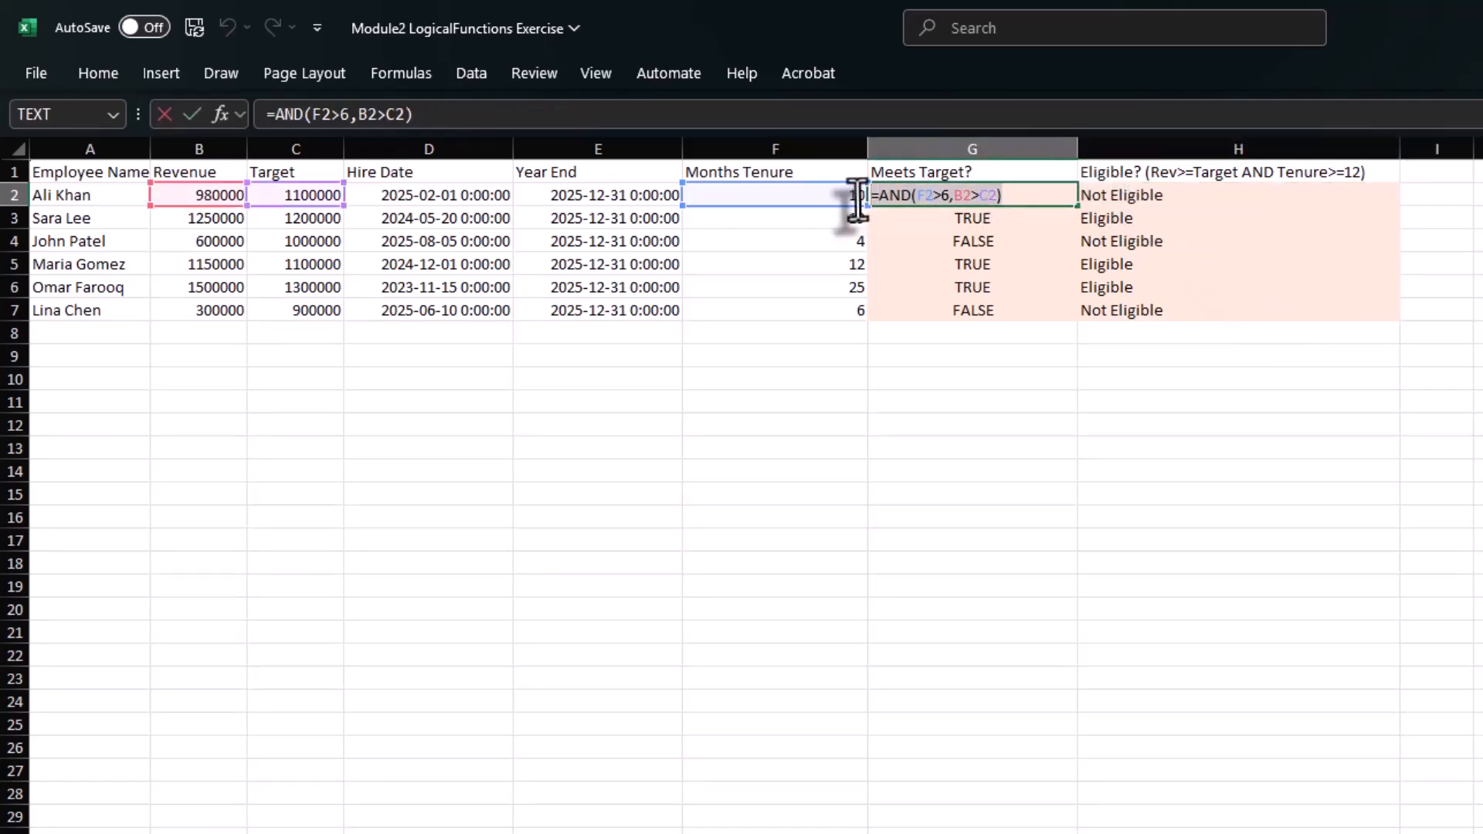
key(Escape)
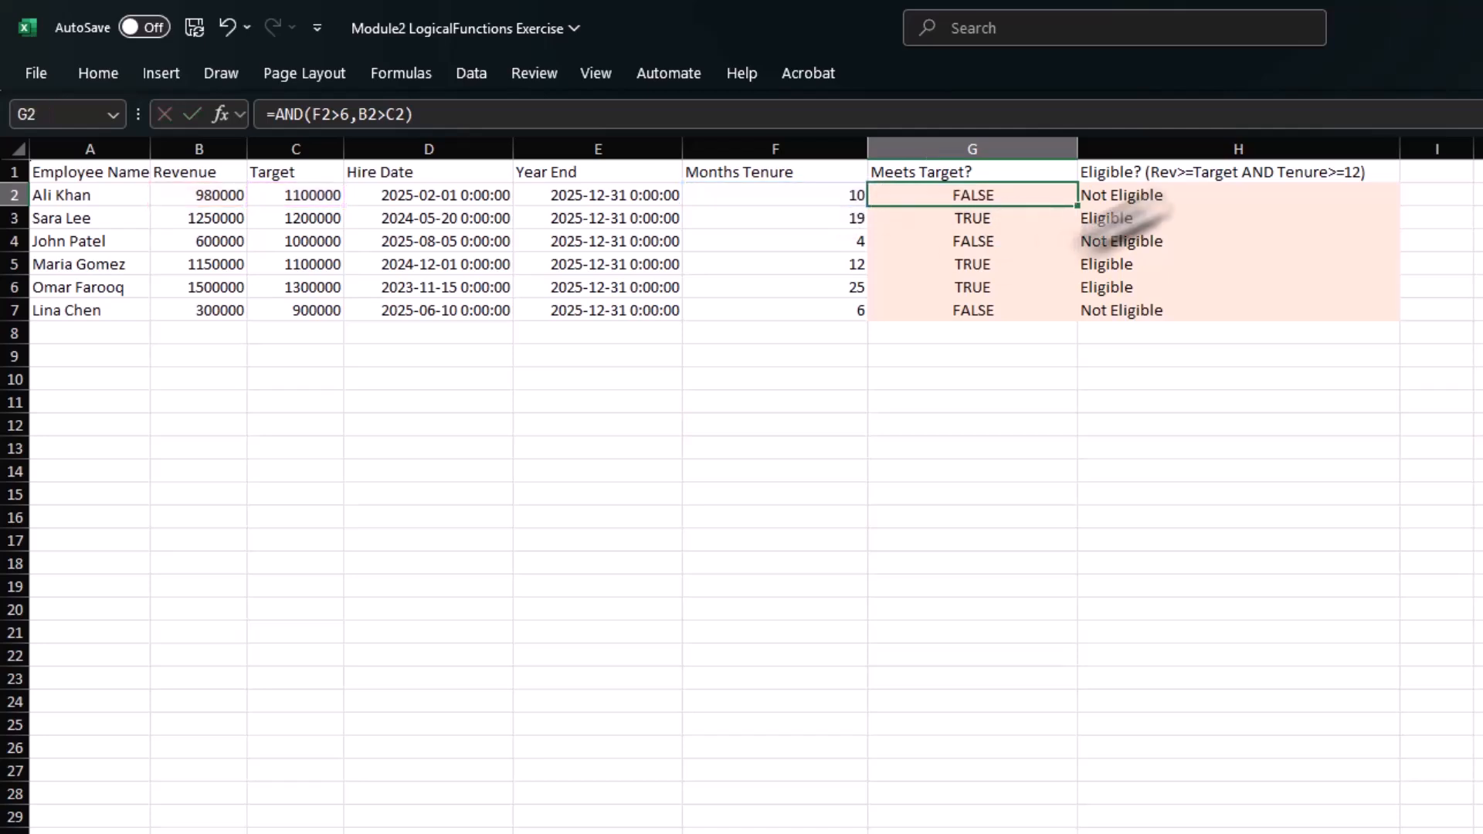
double_click(1120, 198)
double_click(1117, 198)
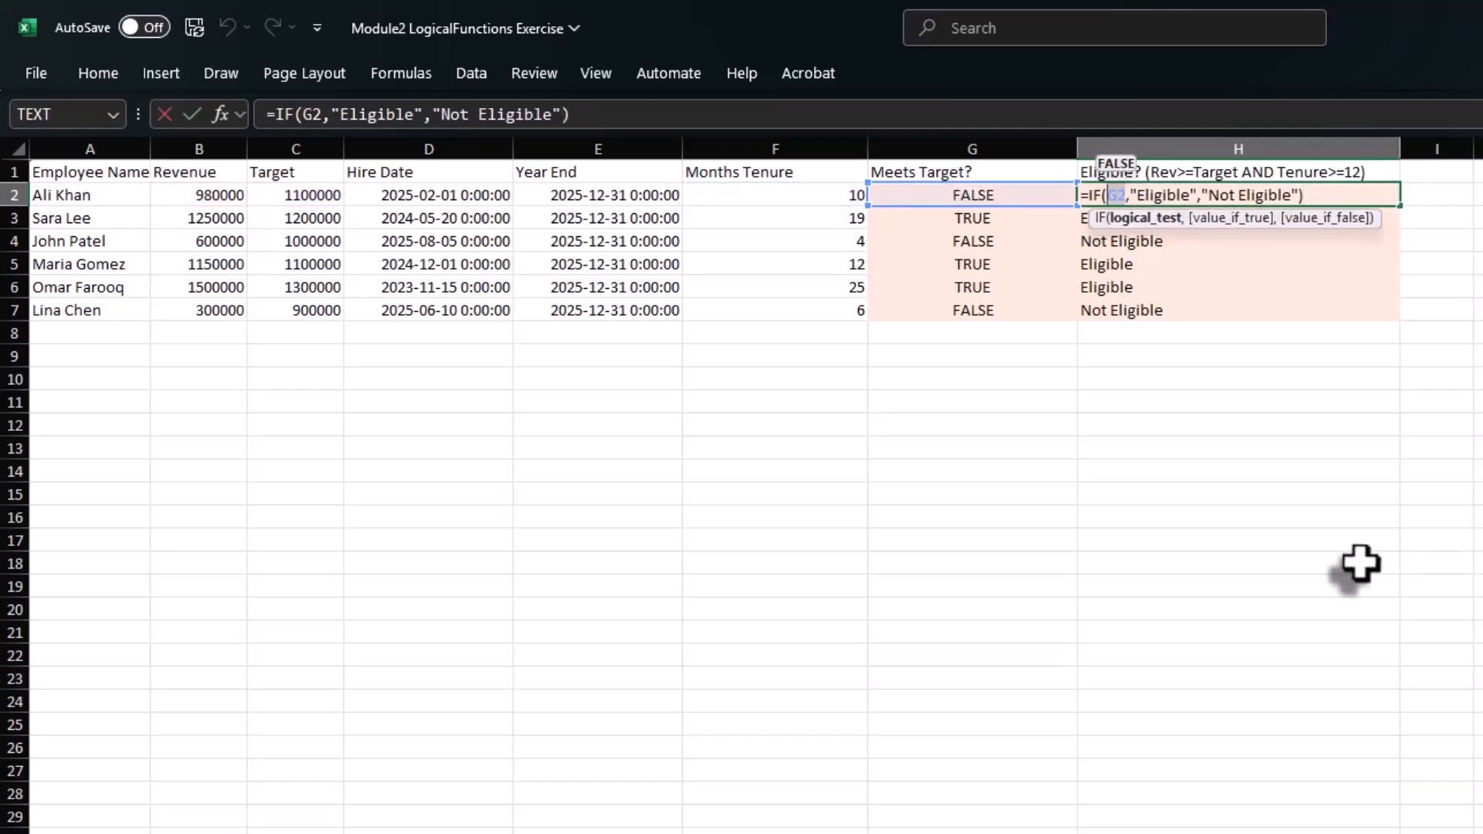
key(ctrl+v)
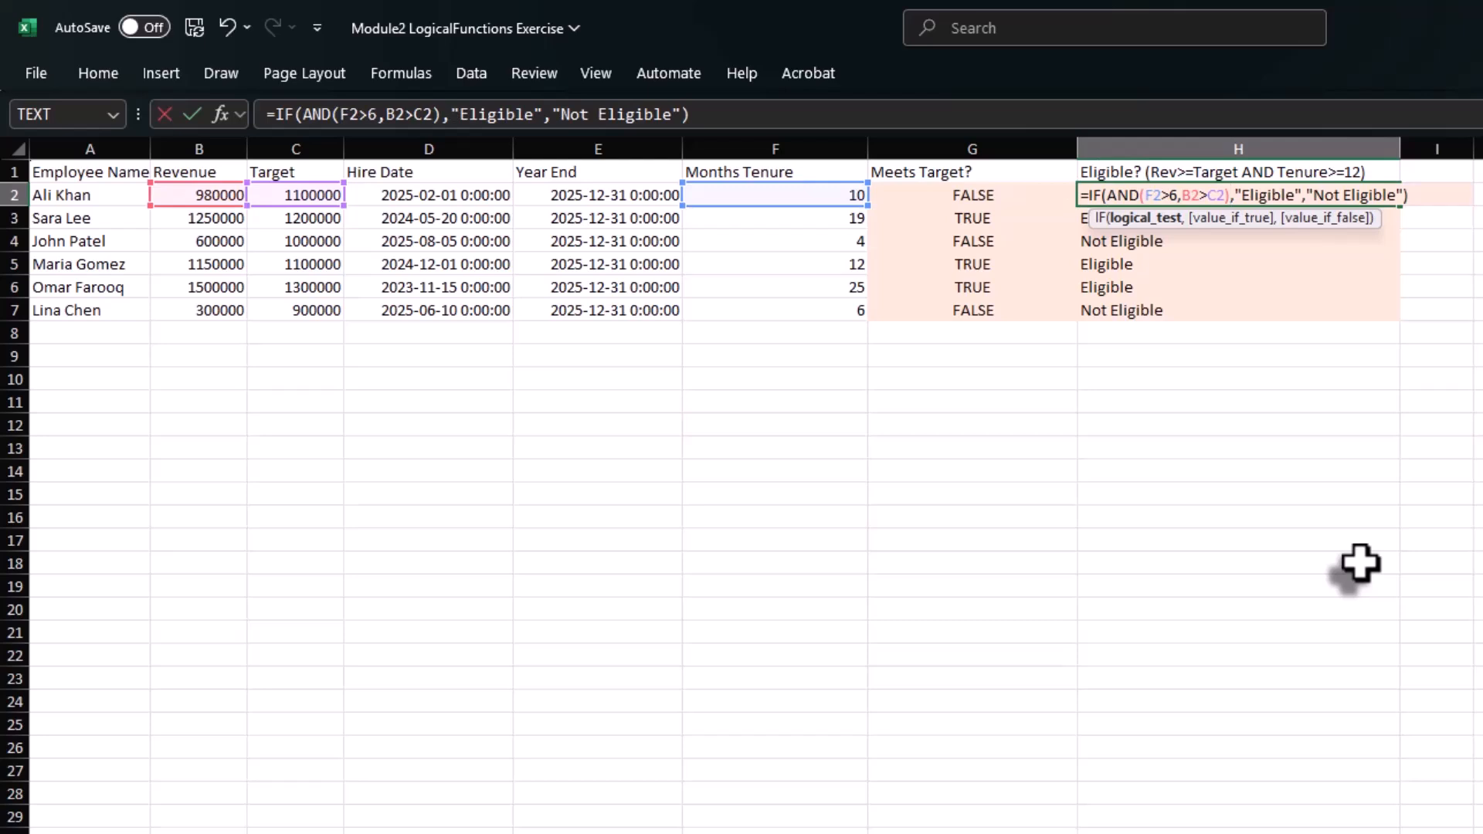
key(Return)
key(Up)
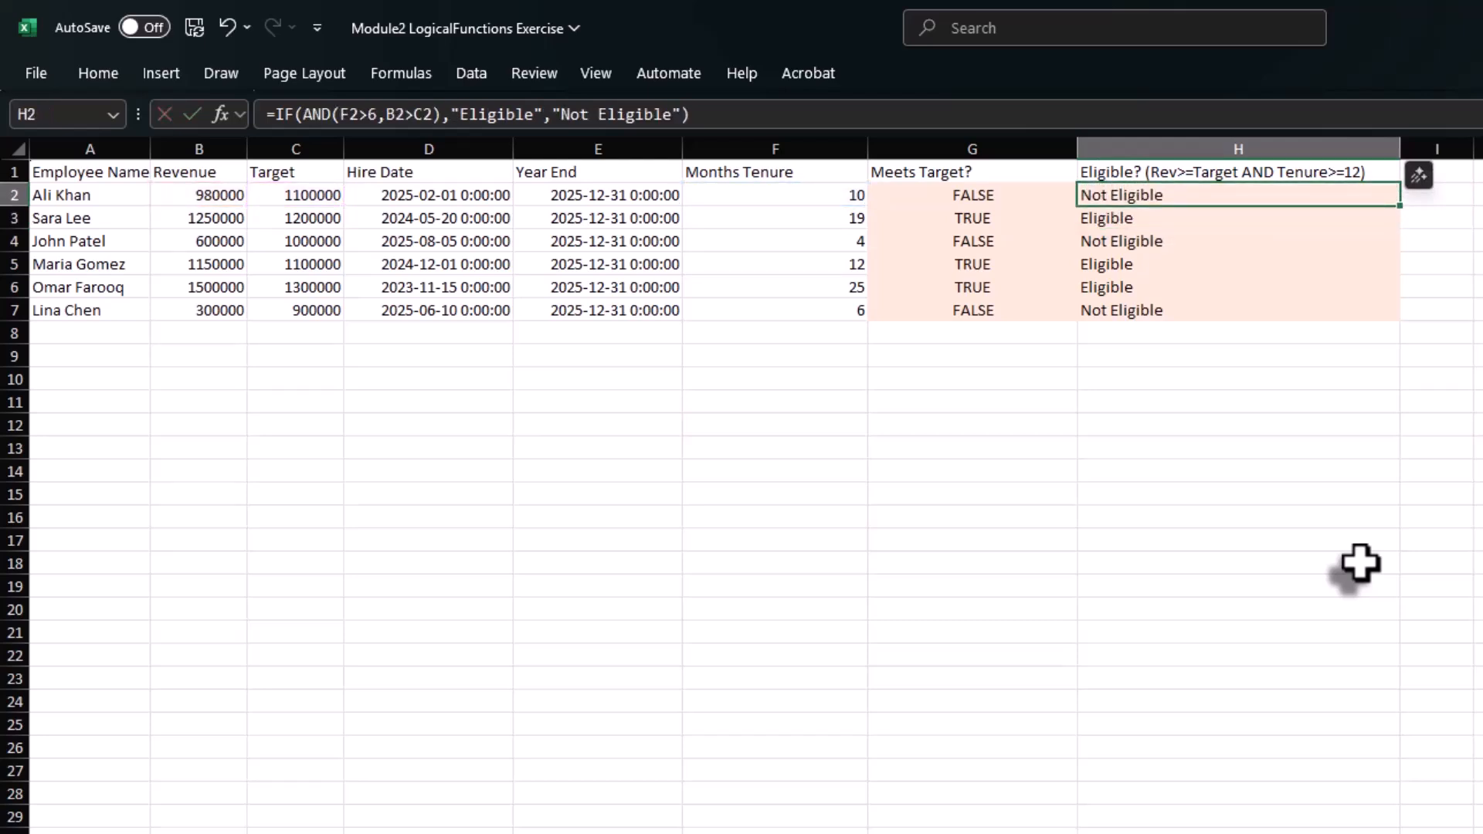
Copy the nested IF/AND formula in H2 down the Eligible? column through H7.
key(ctrl+c)
key(ctrl+shift+Down)
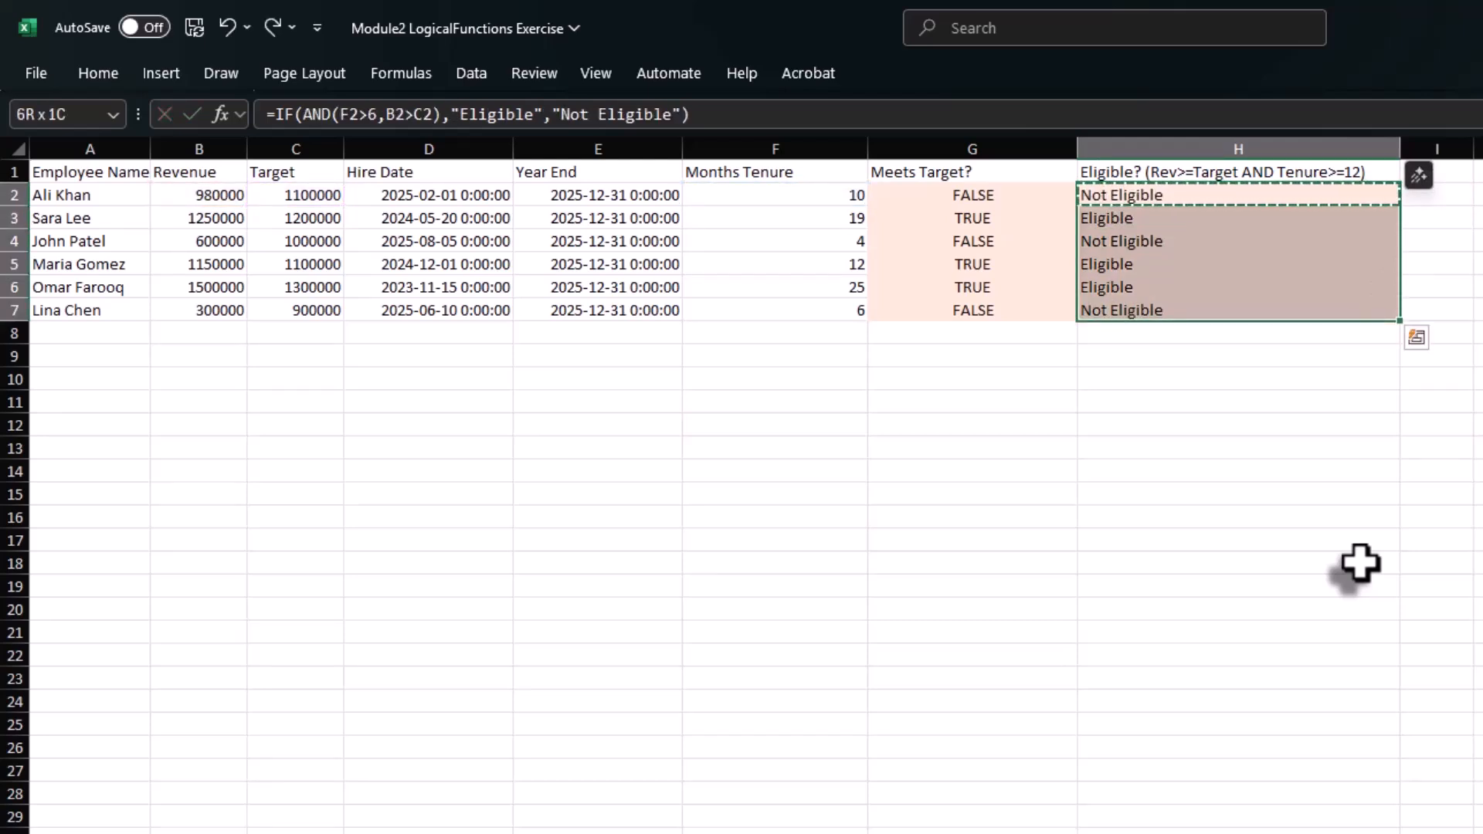
key(ctrl+v)
Clear the standalone AND formulas from G2:G7 in the Meets Target? column.
key(Left)
key(Escape)
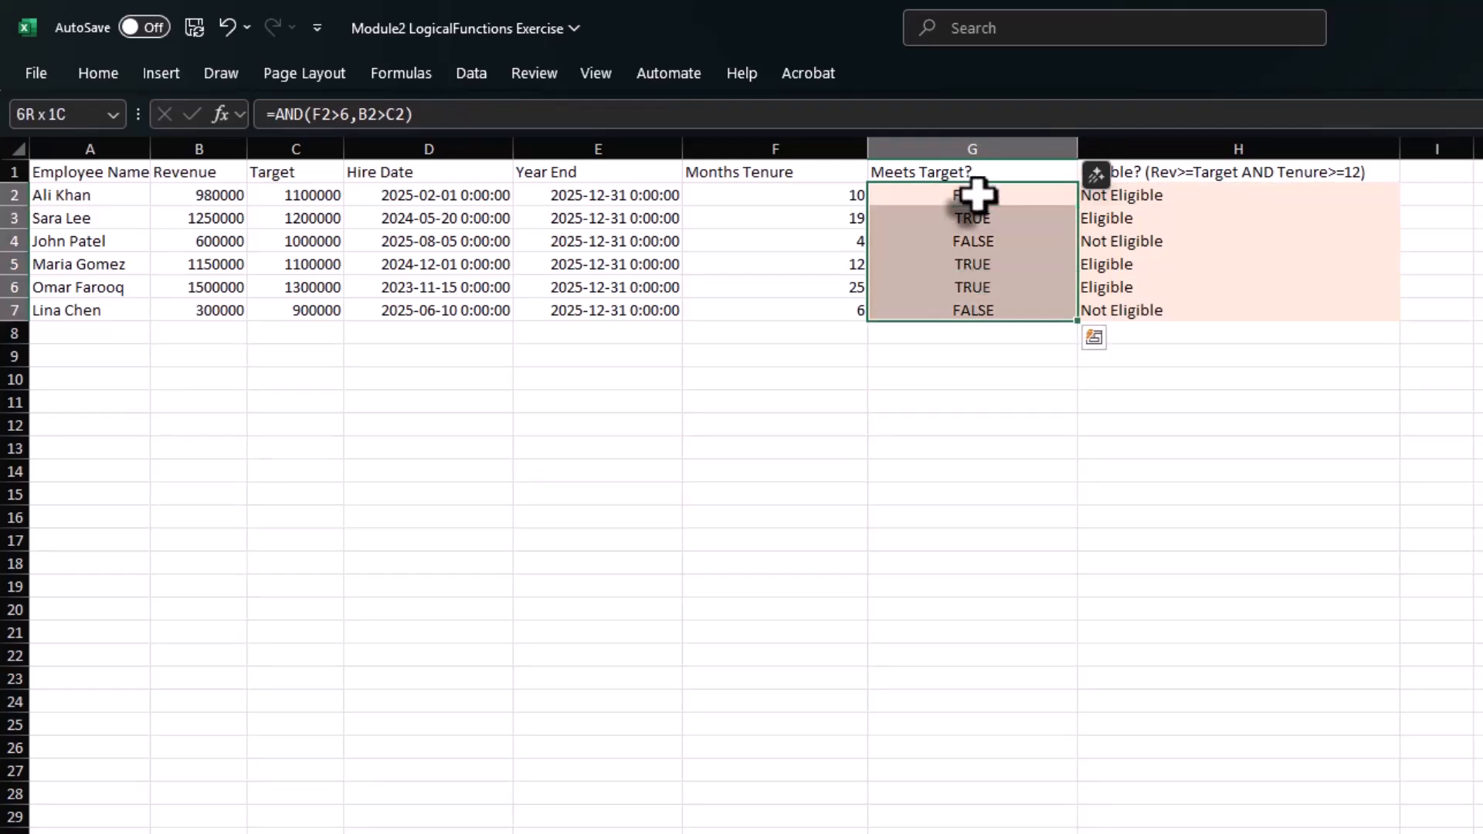
key(Delete)
click(1197, 259)
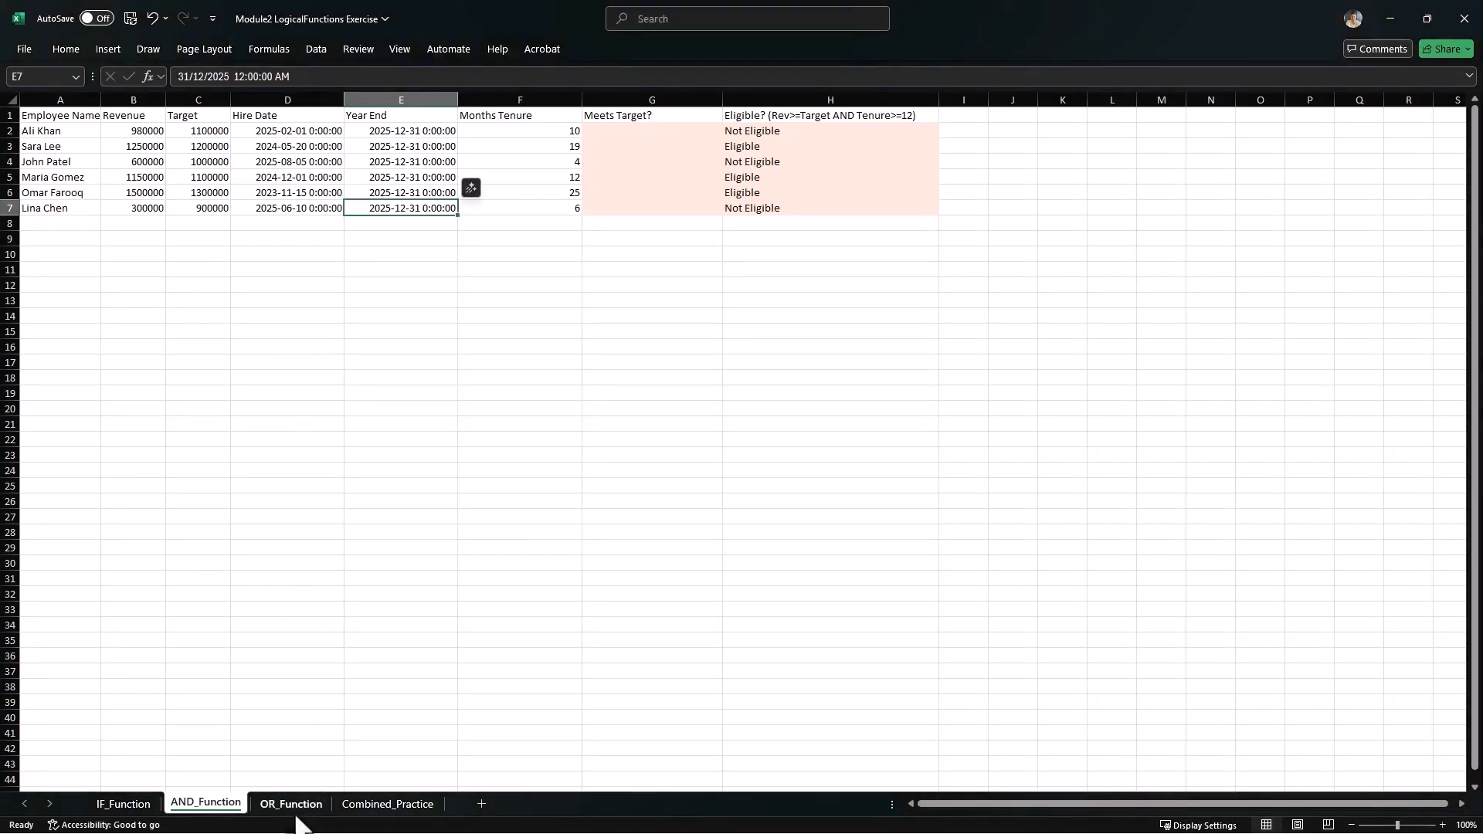
On the OR_Function sheet, enter =OR(B2<150000,B2>300000) in cell C2 of the Expense within threshold column.
click(295, 807)
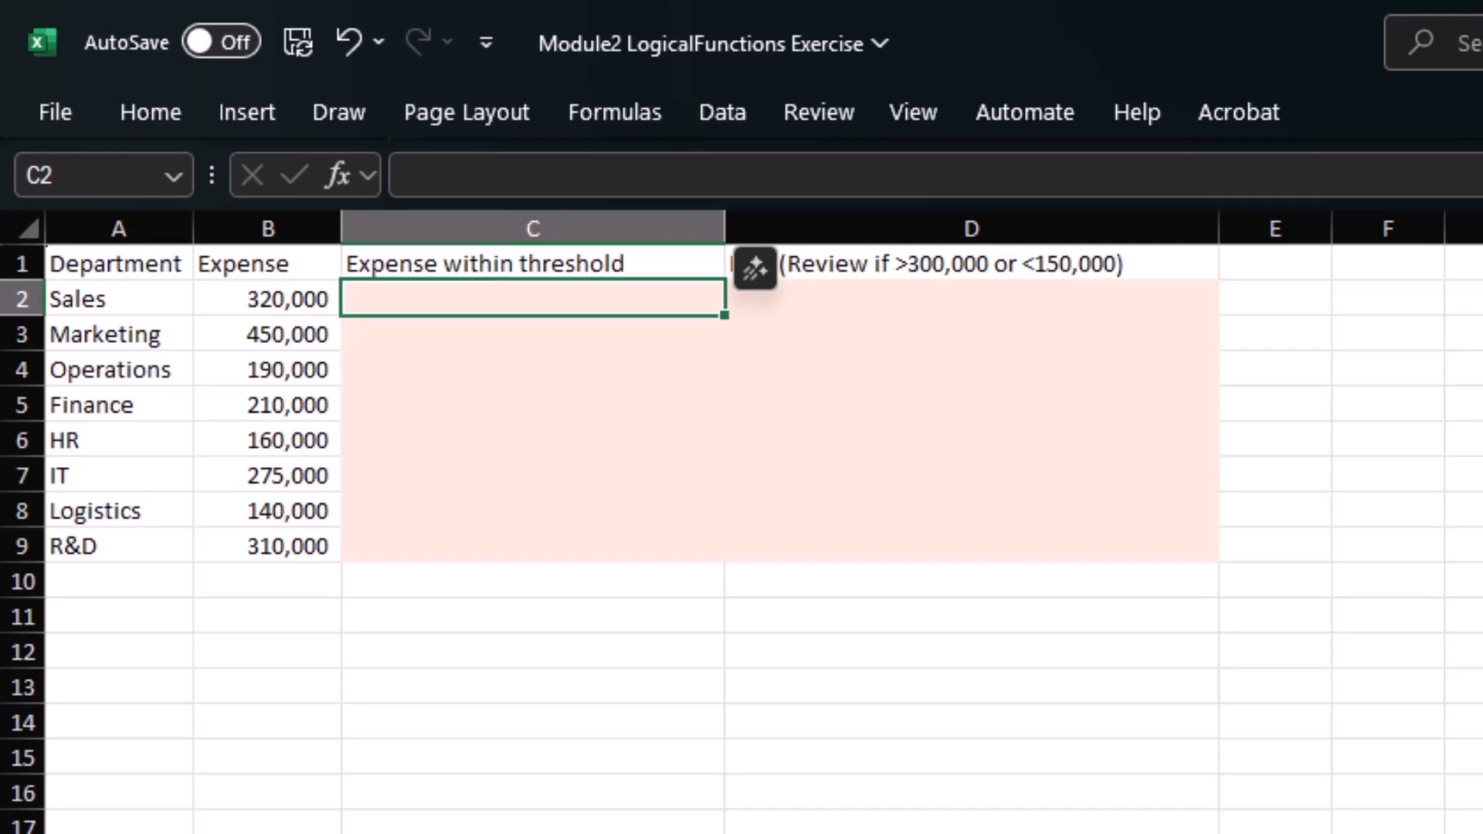
double_click(933, 657)
double_click(531, 302)
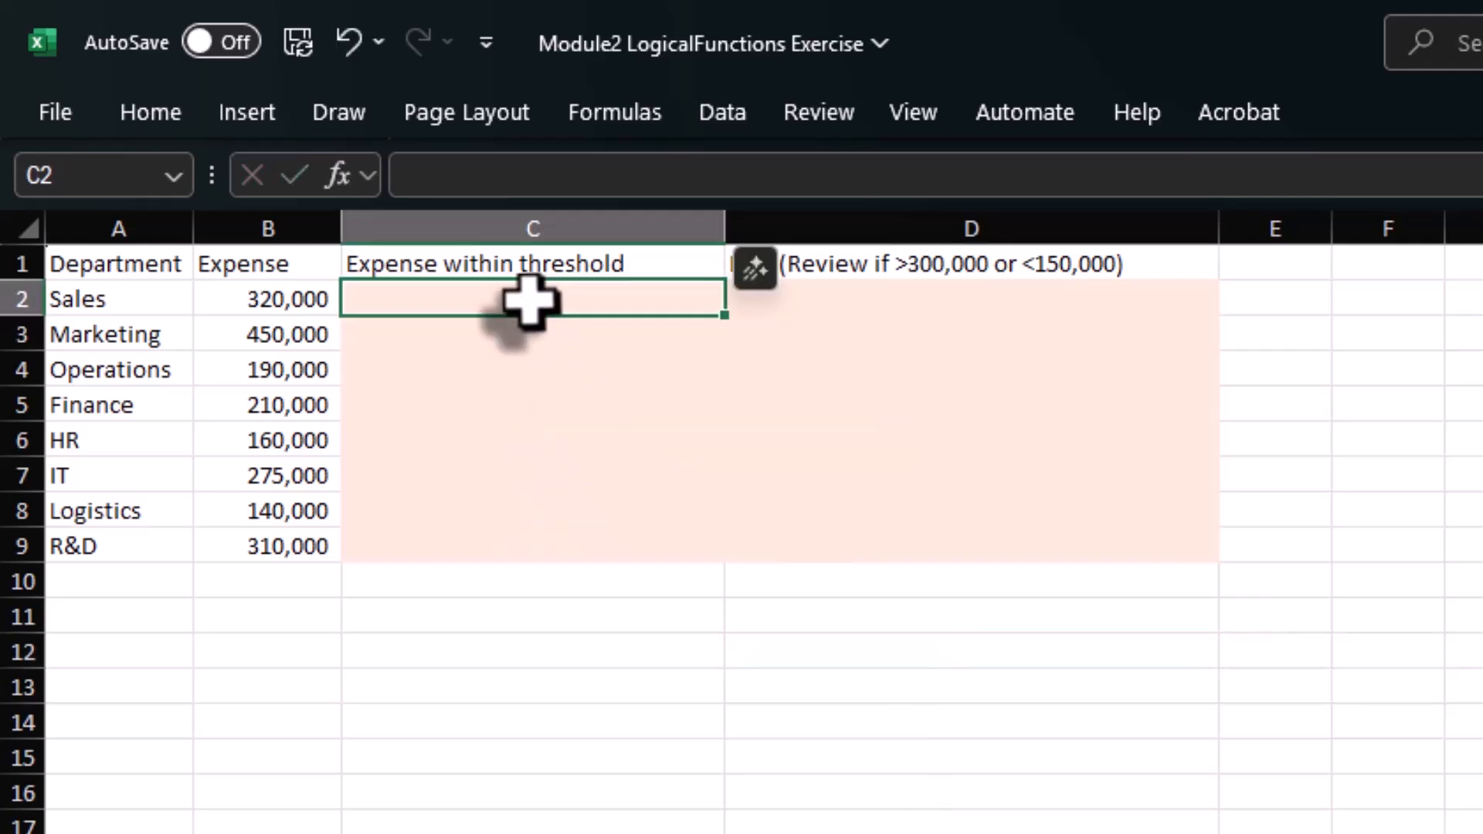
text(=or)
key(Tab)
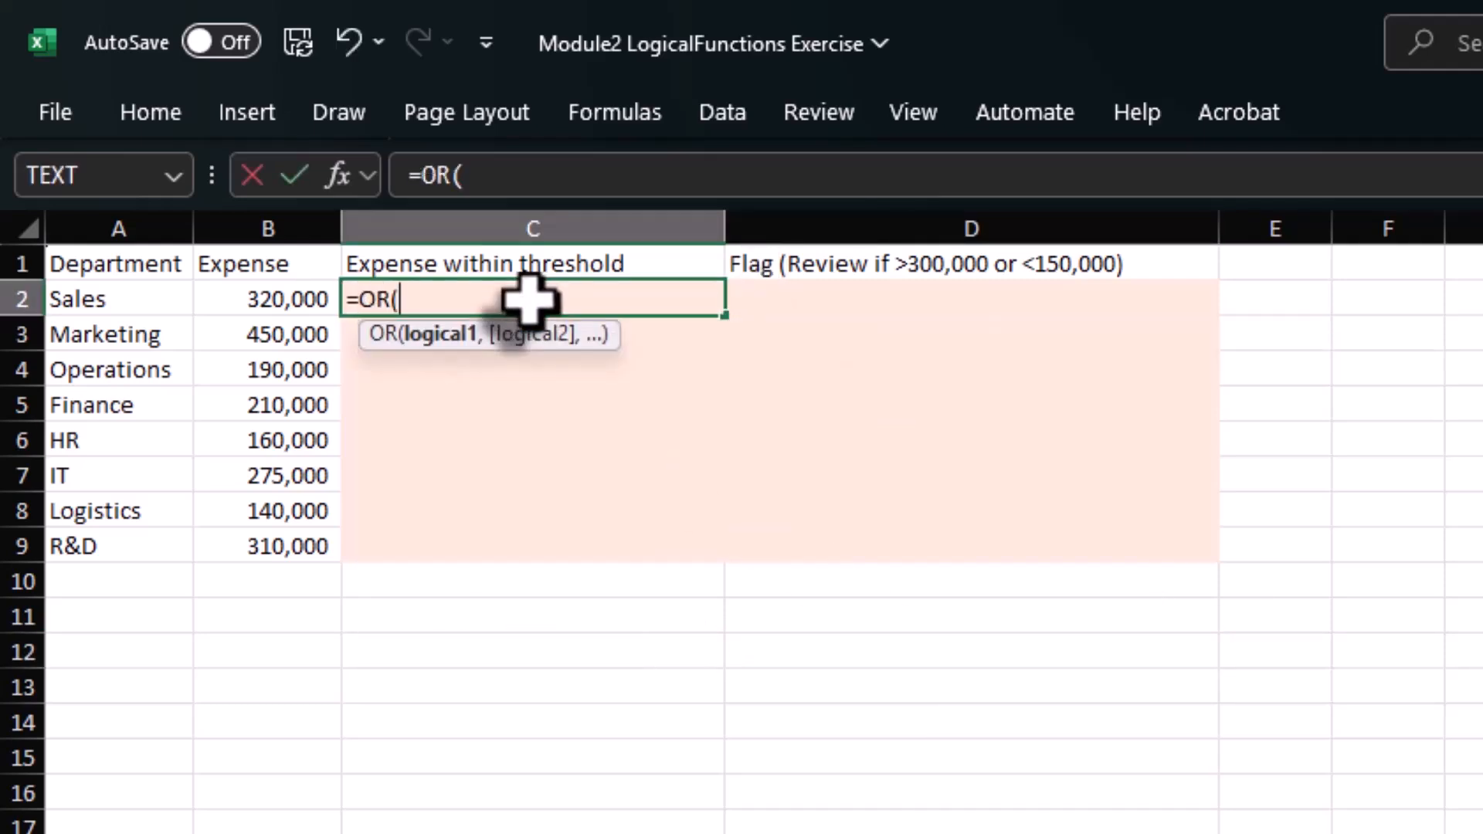
click(275, 301)
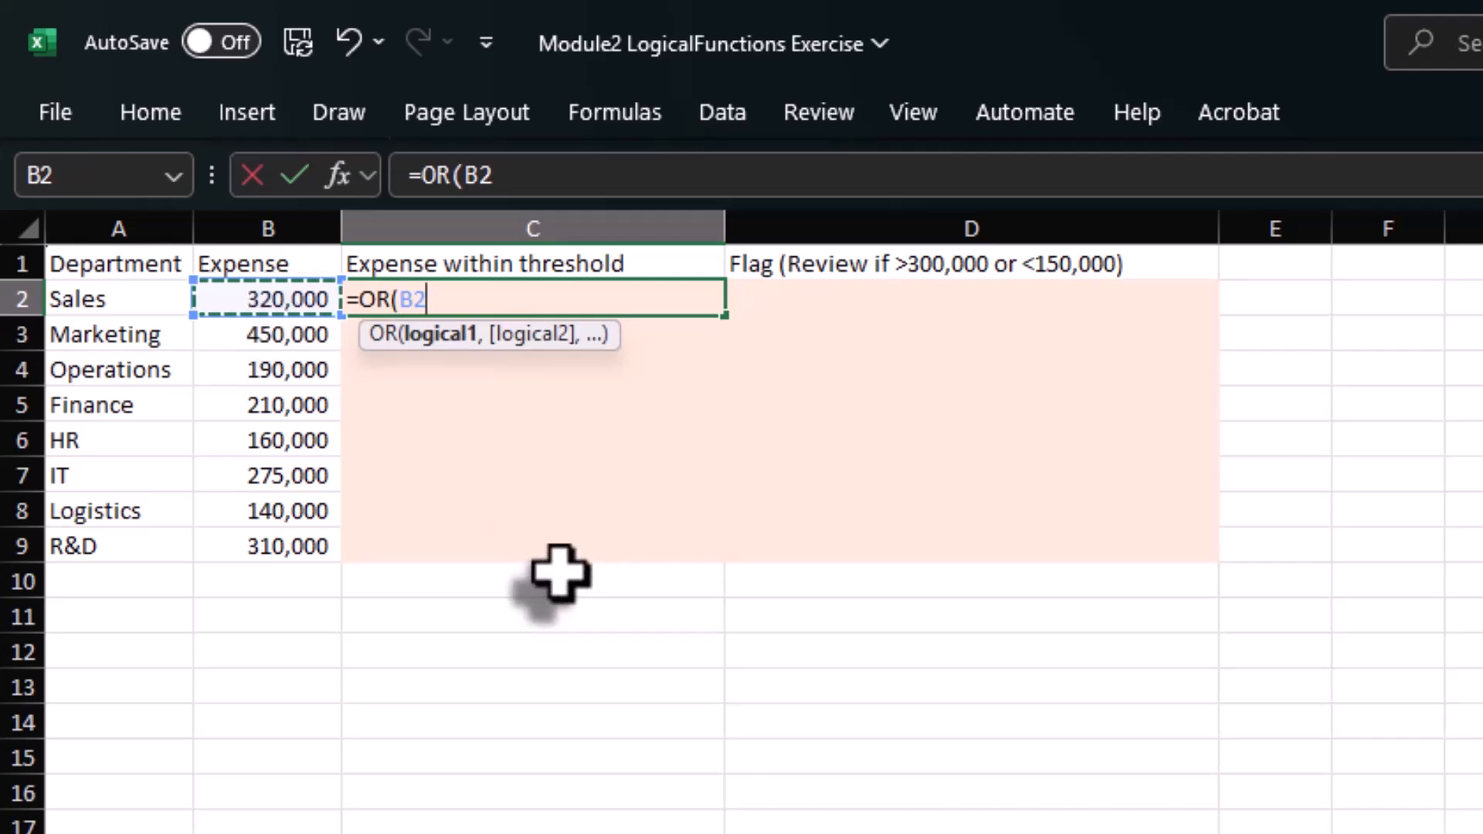
text(>150000)
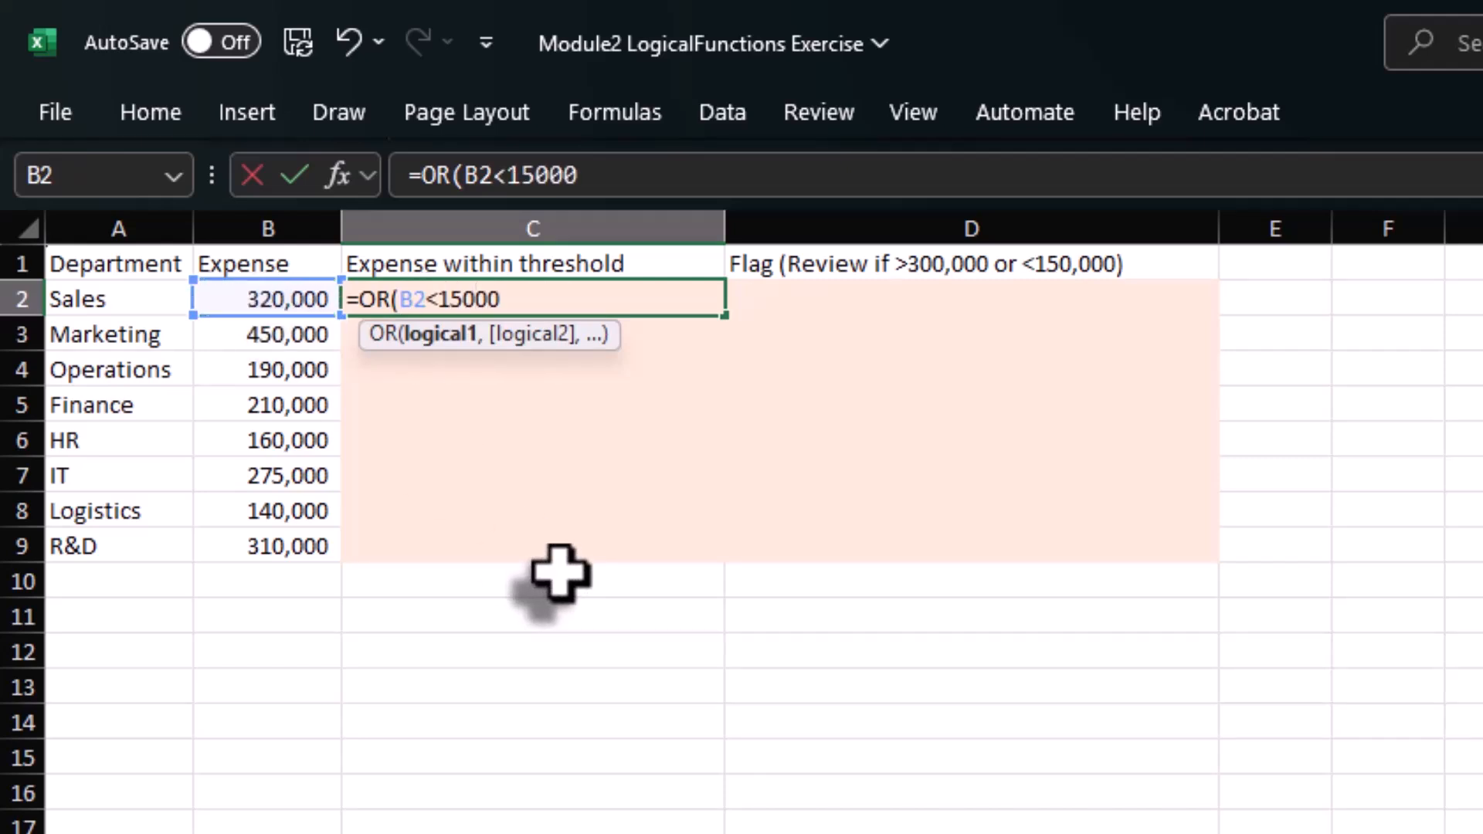
text(,)
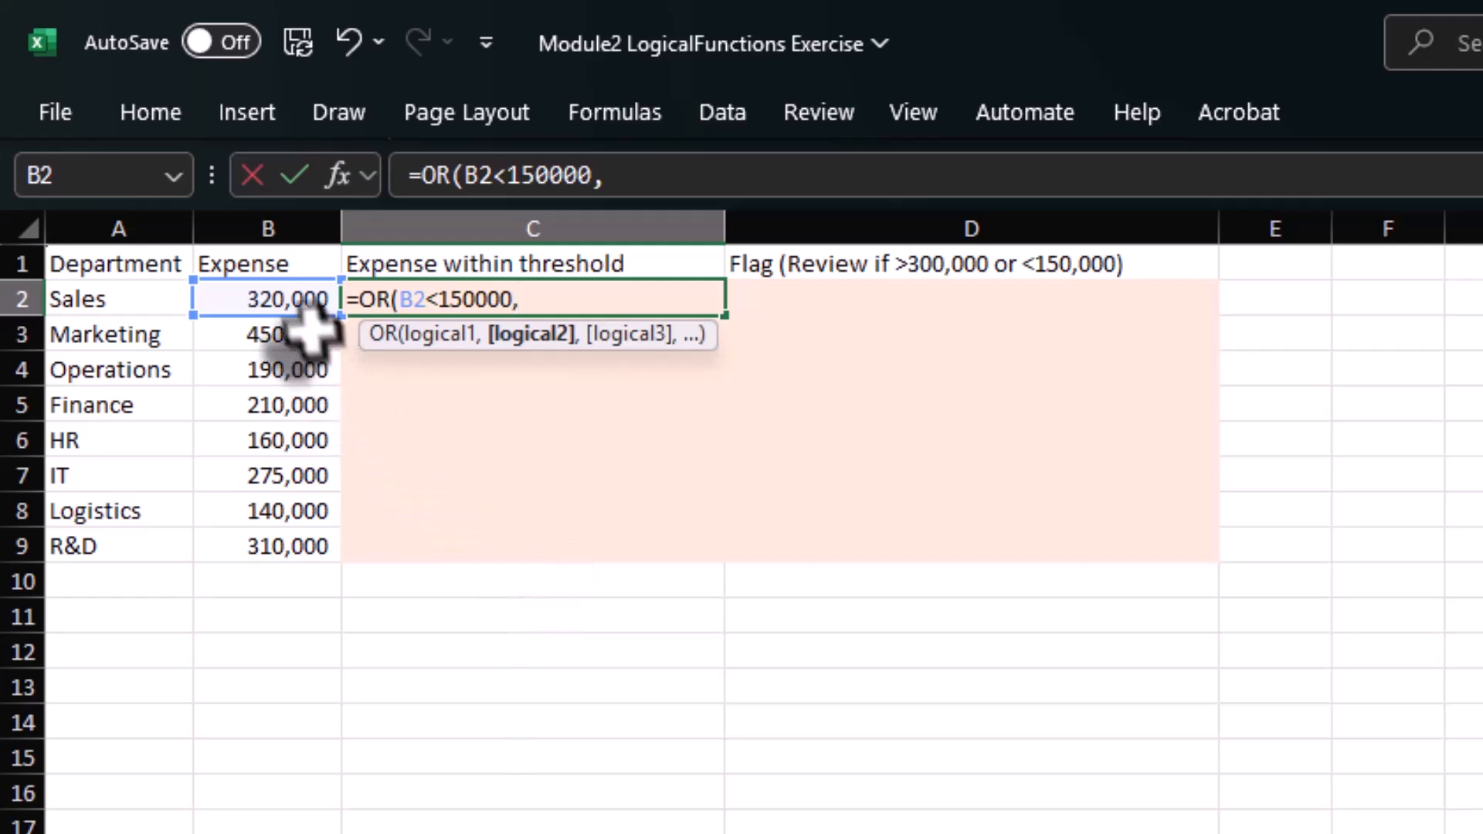
click(294, 299)
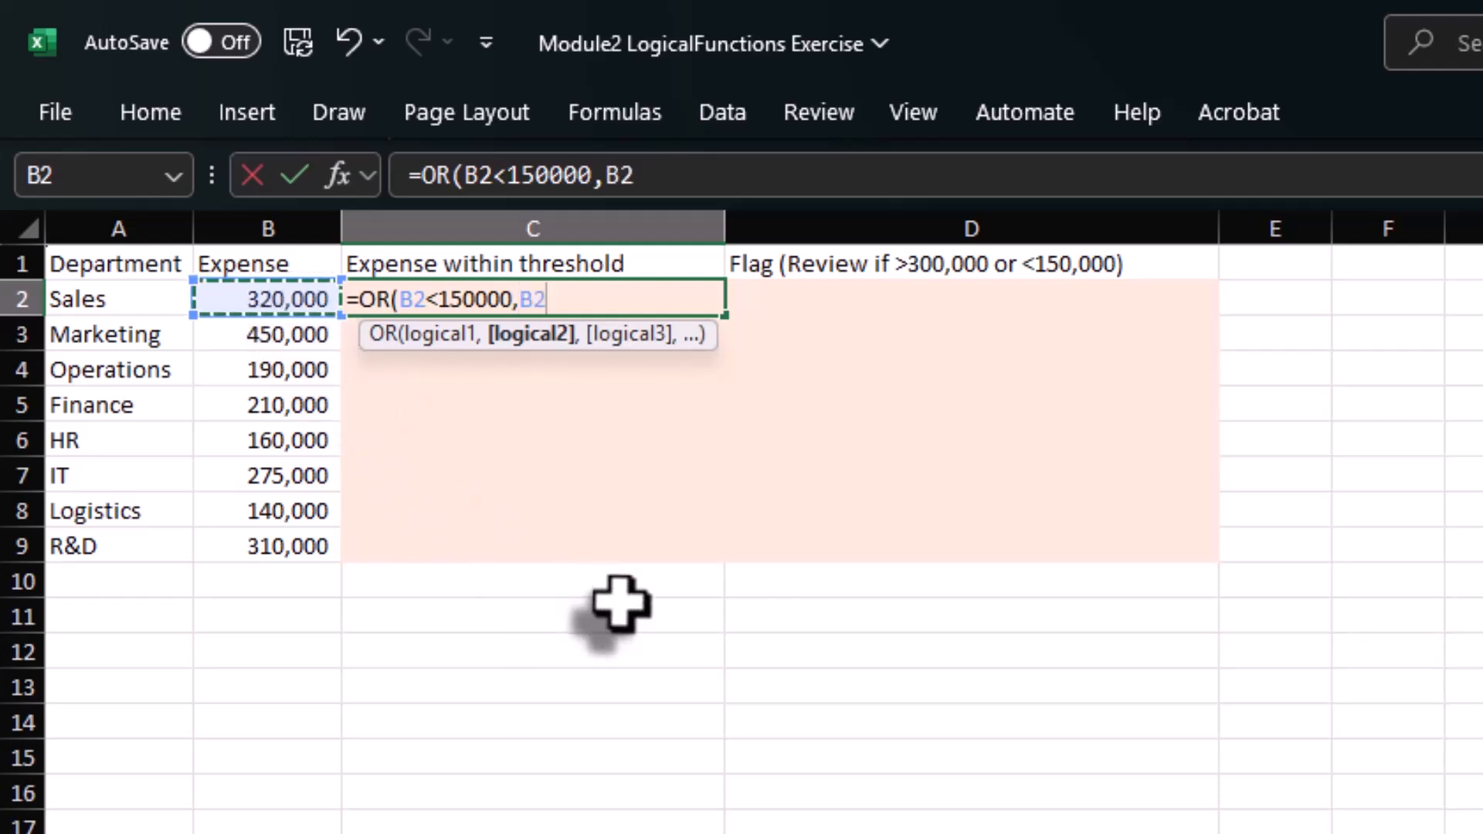
text(>300)
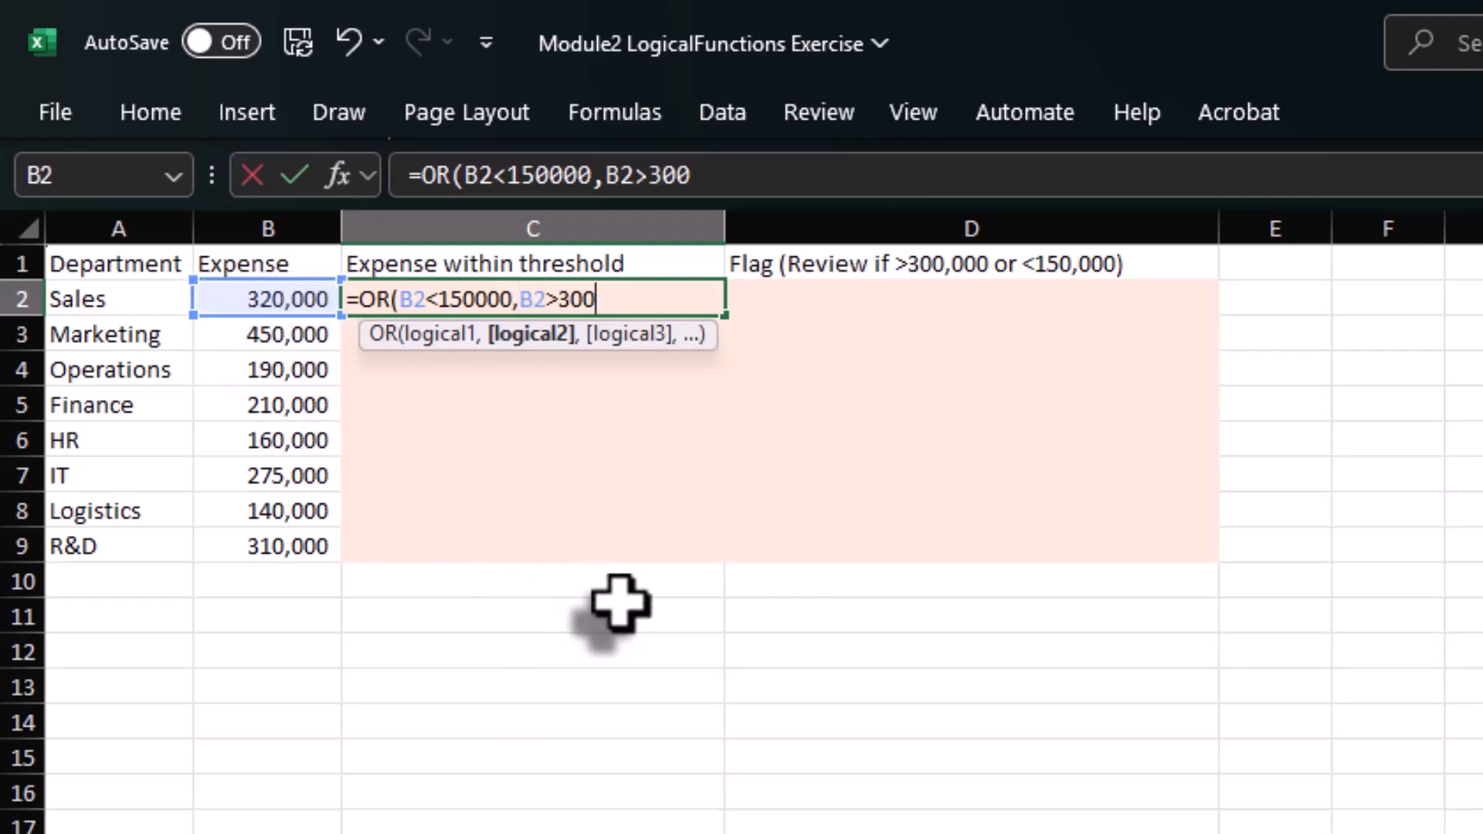
text(000))
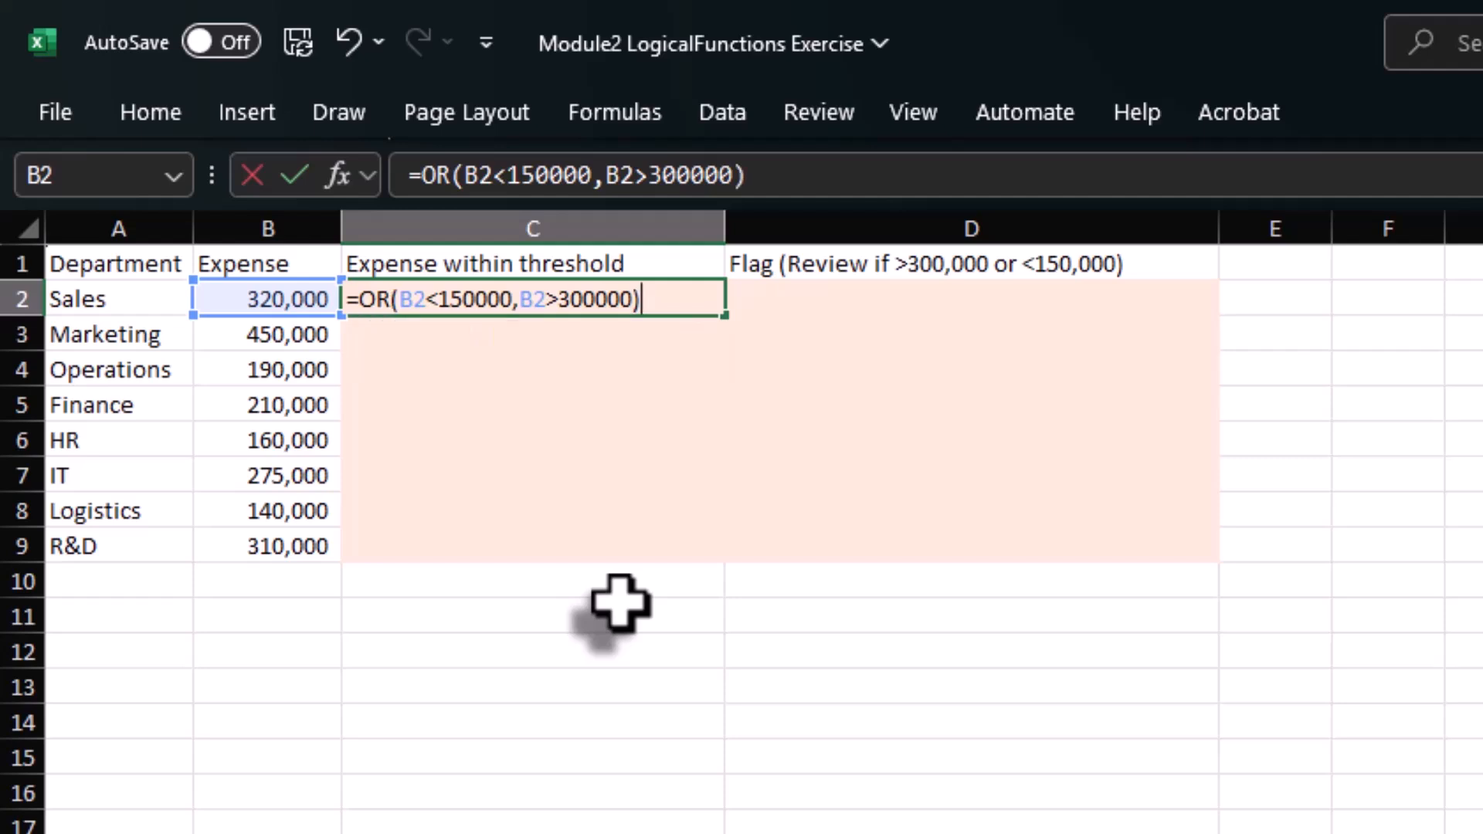
key(Return)
Copy the OR formula in C2 to the rest of the Expense within threshold column through C9.
key(Up)
key(ctrl+c)
key(Left)
key(ctrl+Down)
key(Right)
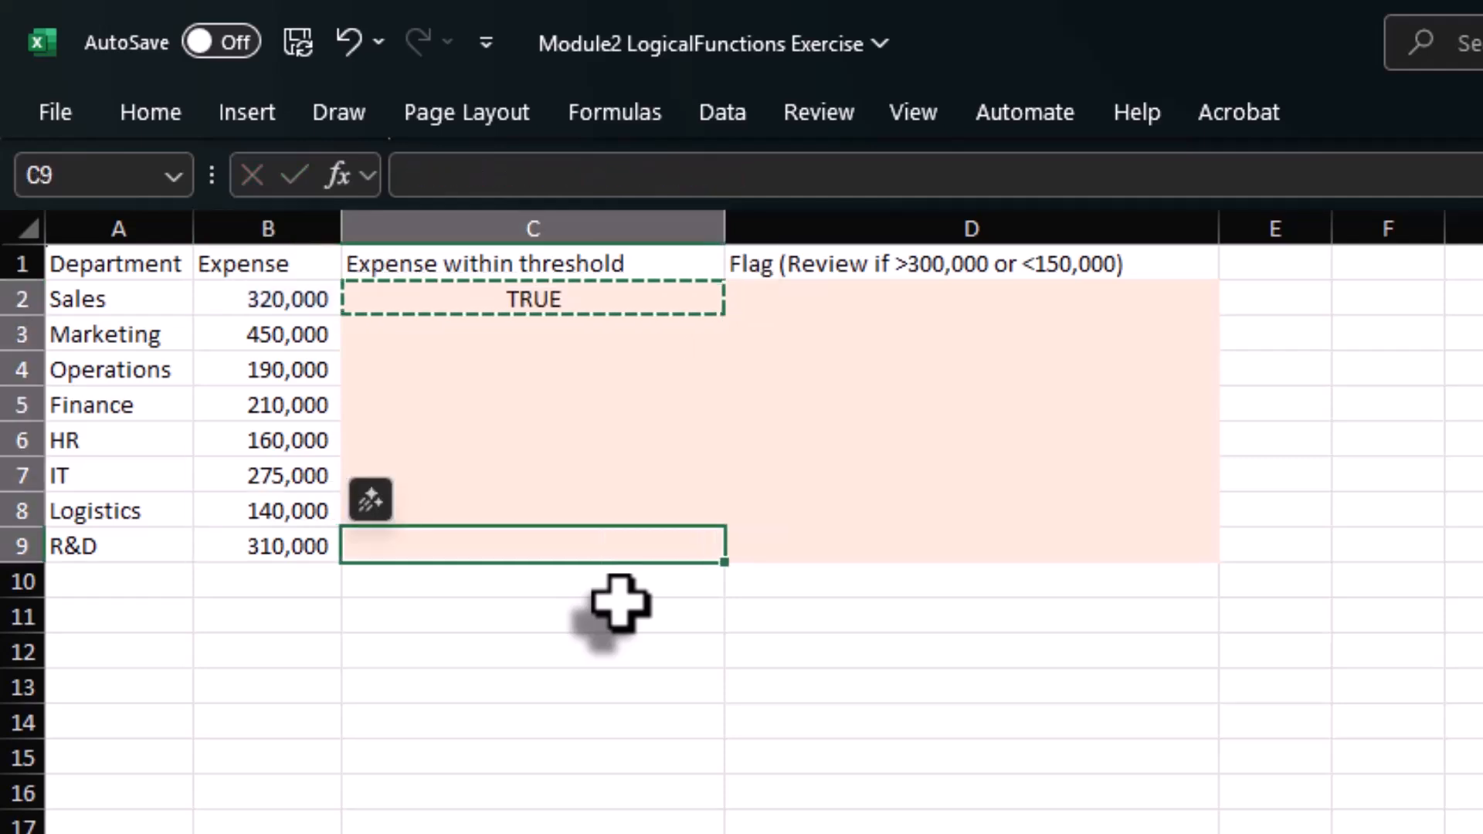
key(ctrl+shift+Up)
key(ctrl+v)
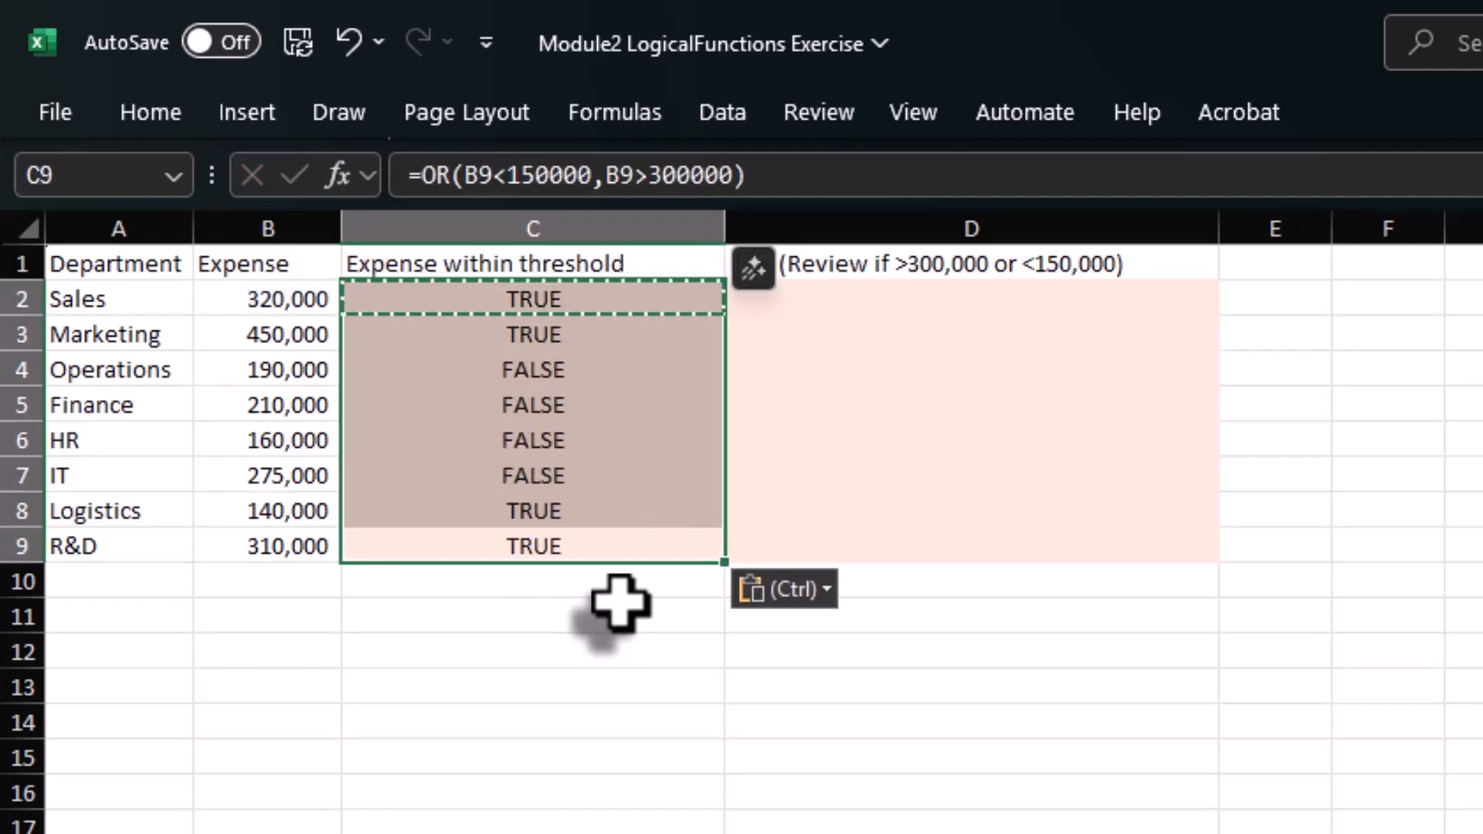
key(Escape)
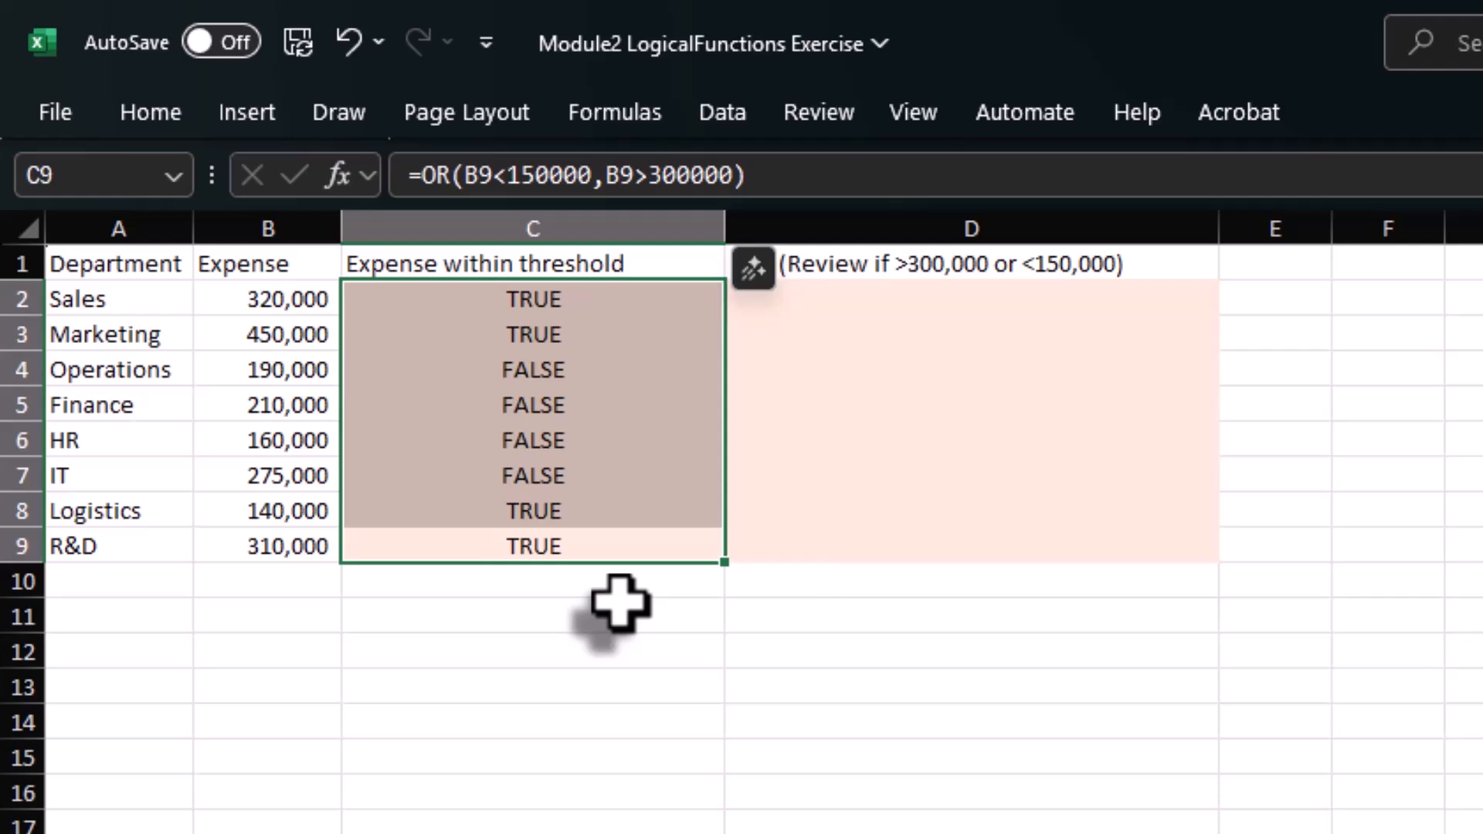
Enter =IF(C2,"Flag","Okay") in cell D2 of the Flag column.
key(alt+Tab)
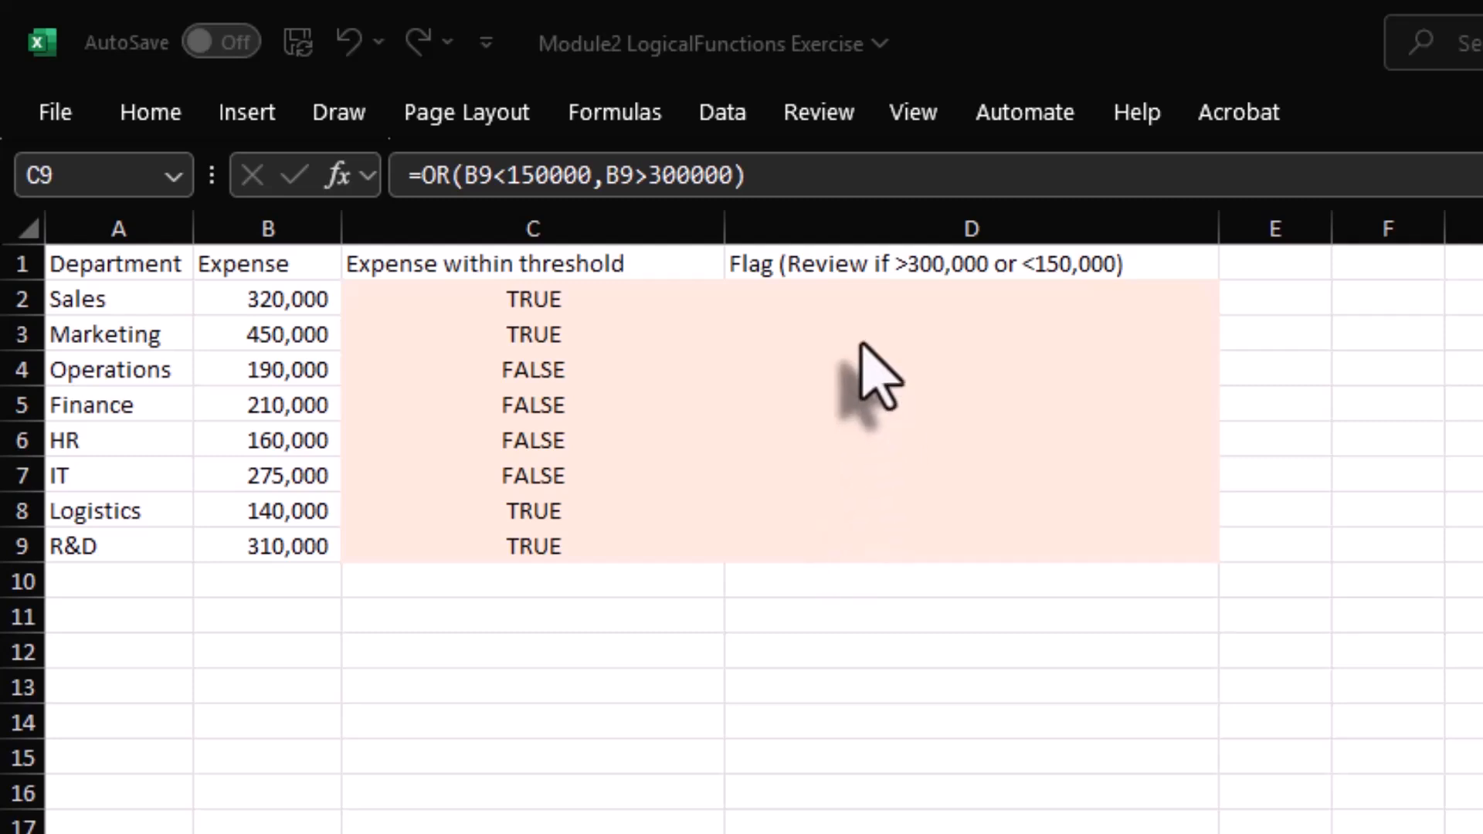
click(896, 307)
text(=IF()
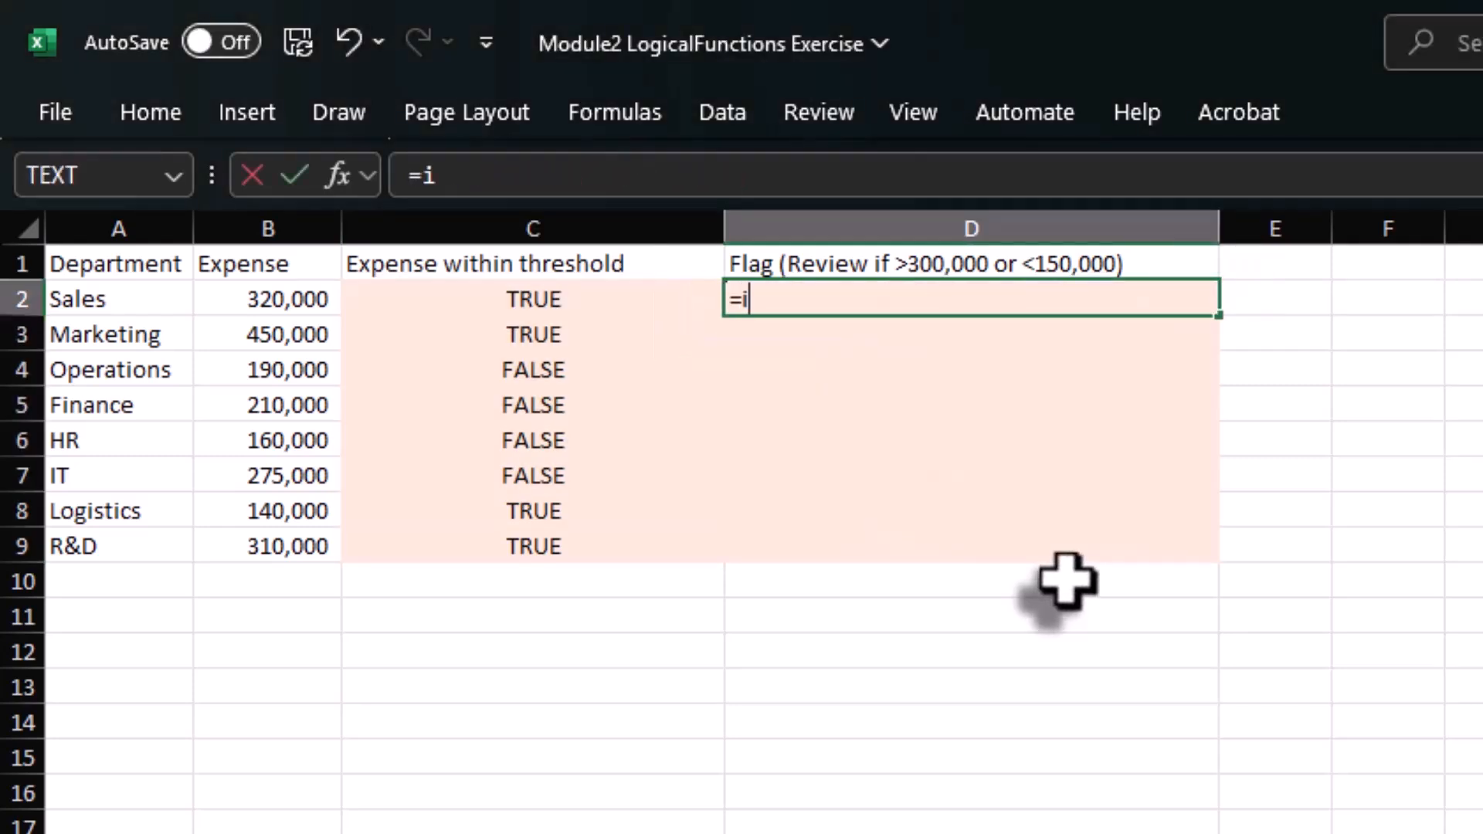
key(Left)
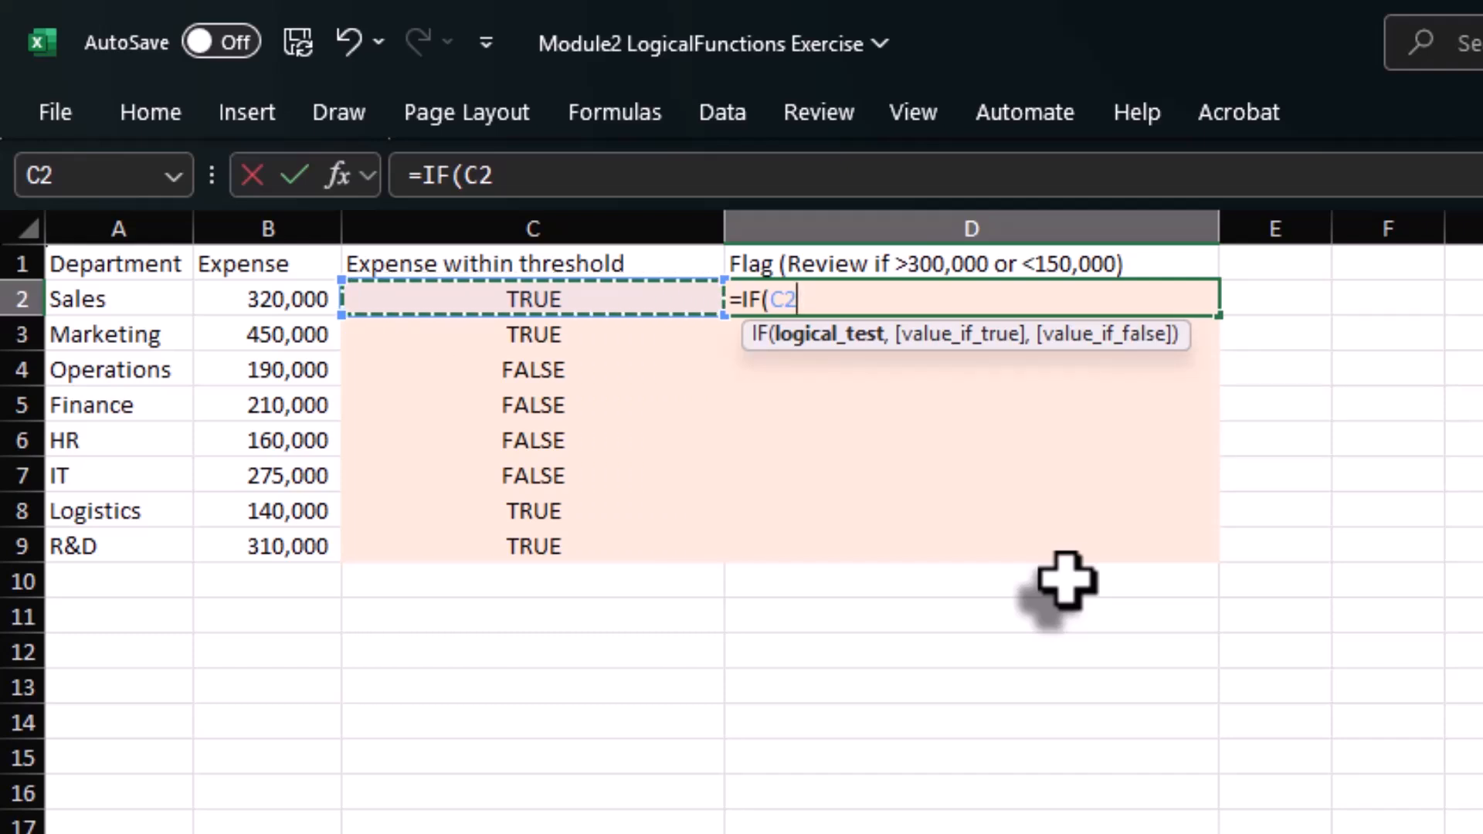
text(,)
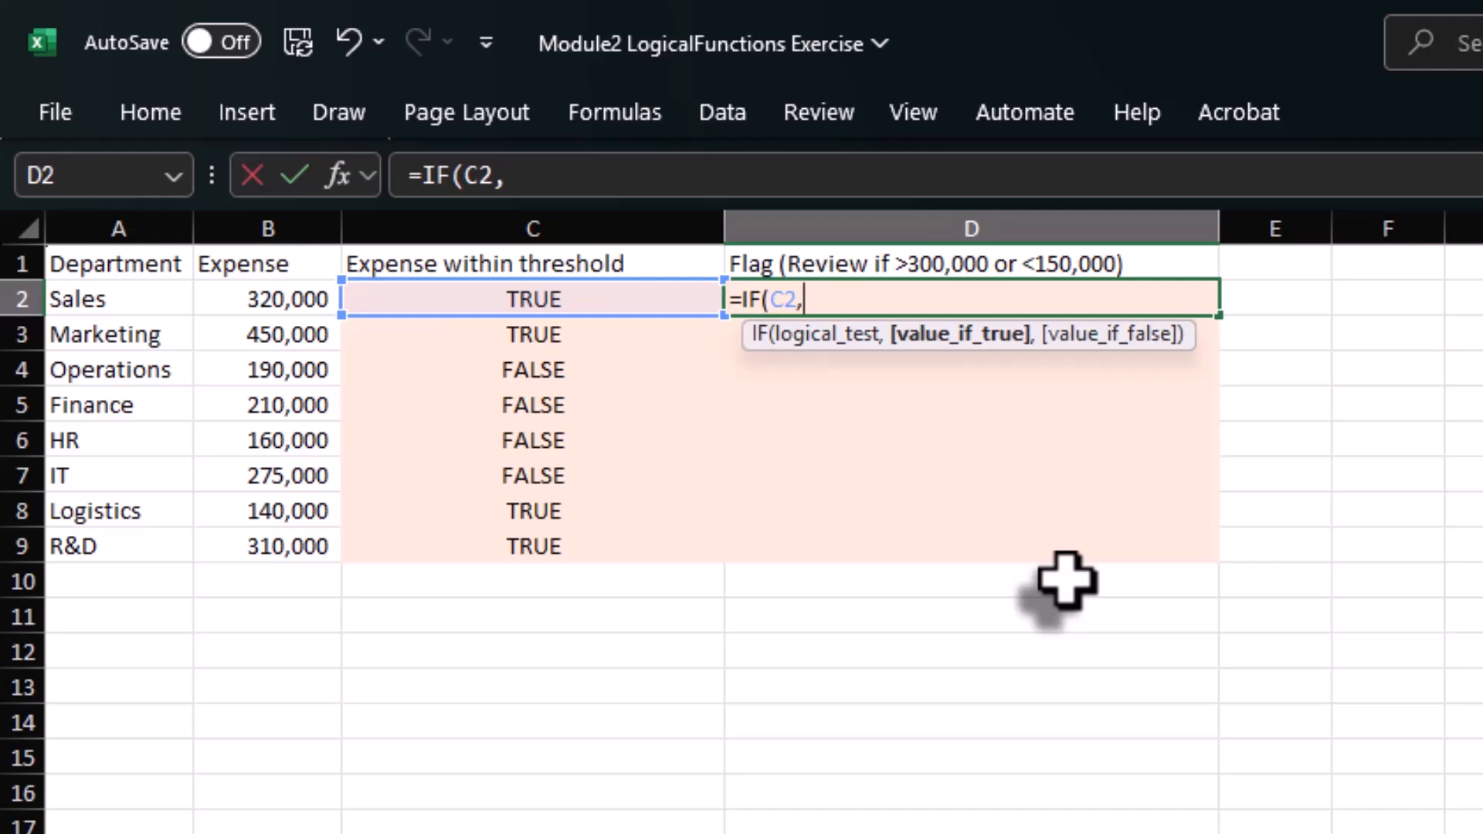
text("Flag)
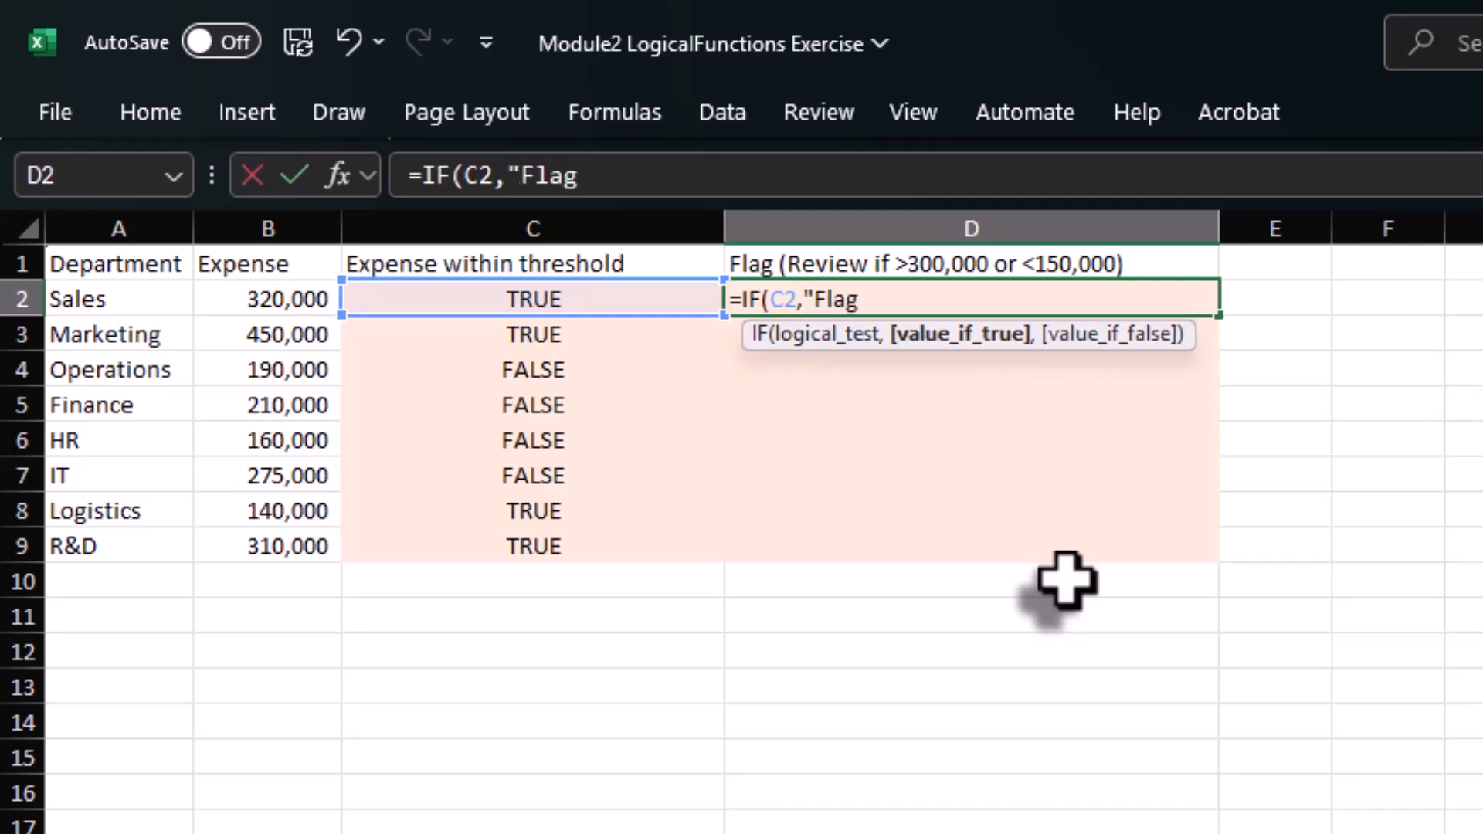
text(",)
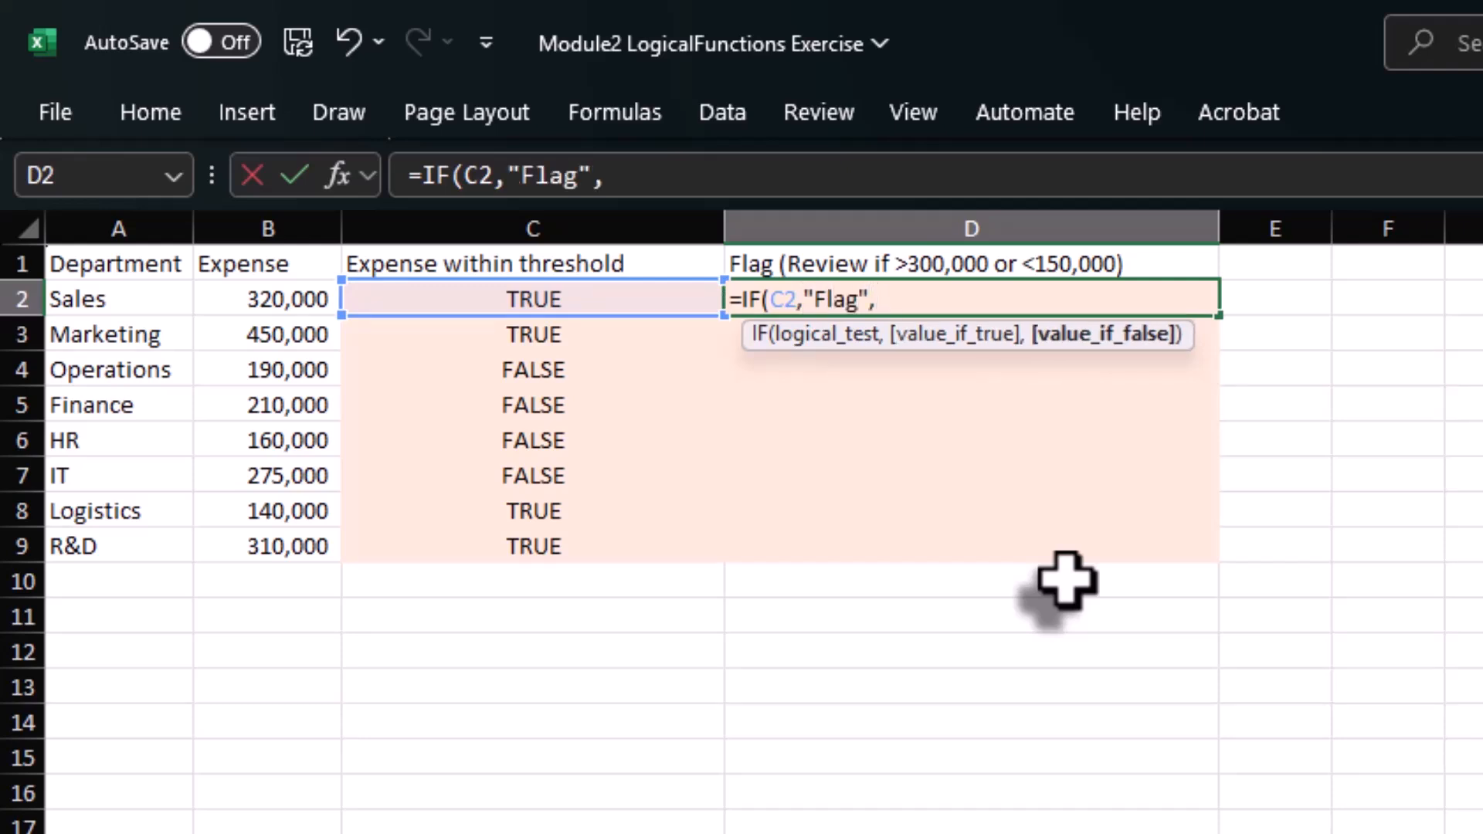
text("Okay")
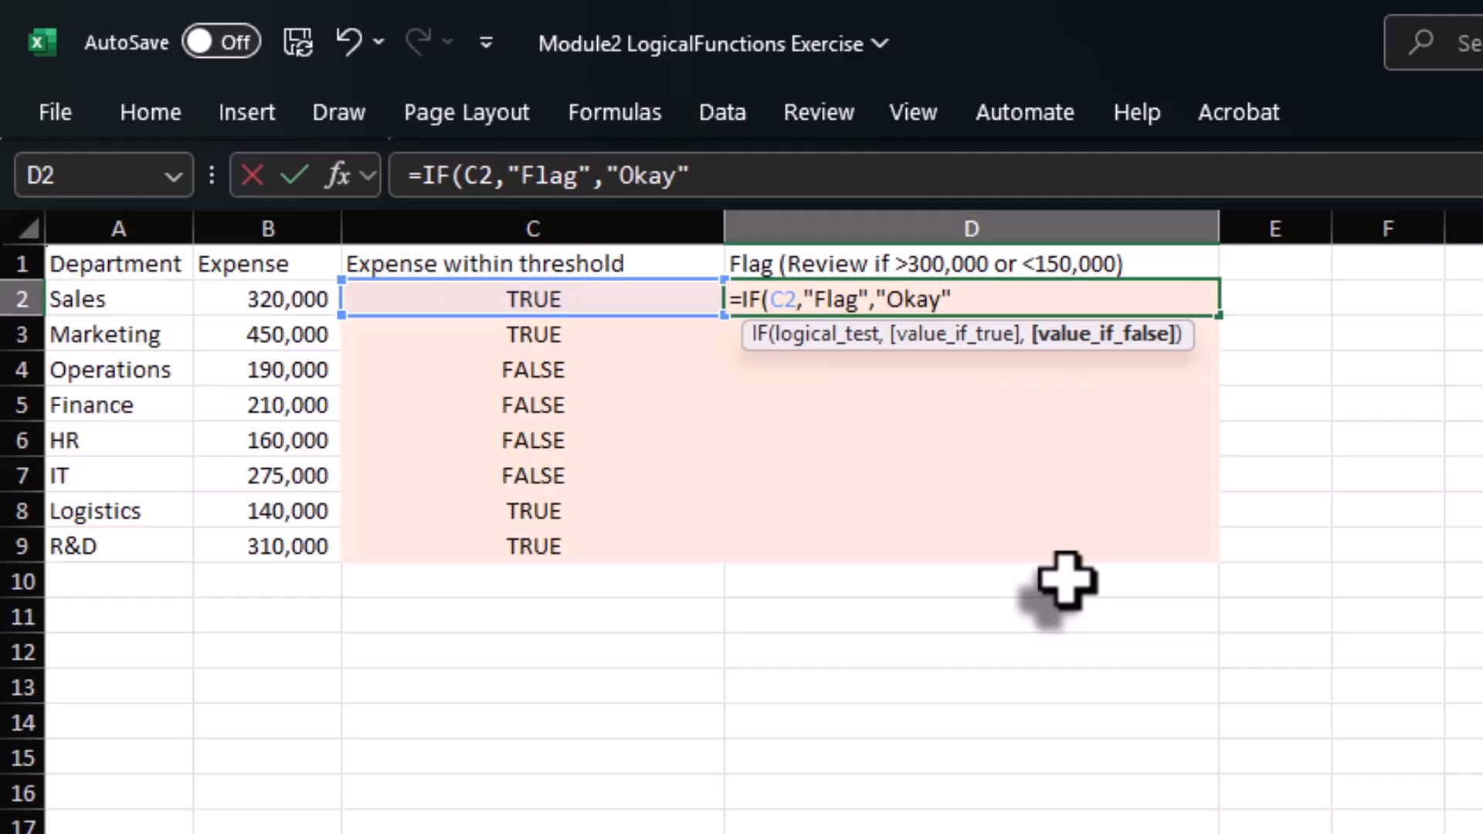
key(Return)
Copy the IF formula in D2 down the Flag column through D9.
key(Left)
key(Right)
key(Up)
key(ctrl+c)
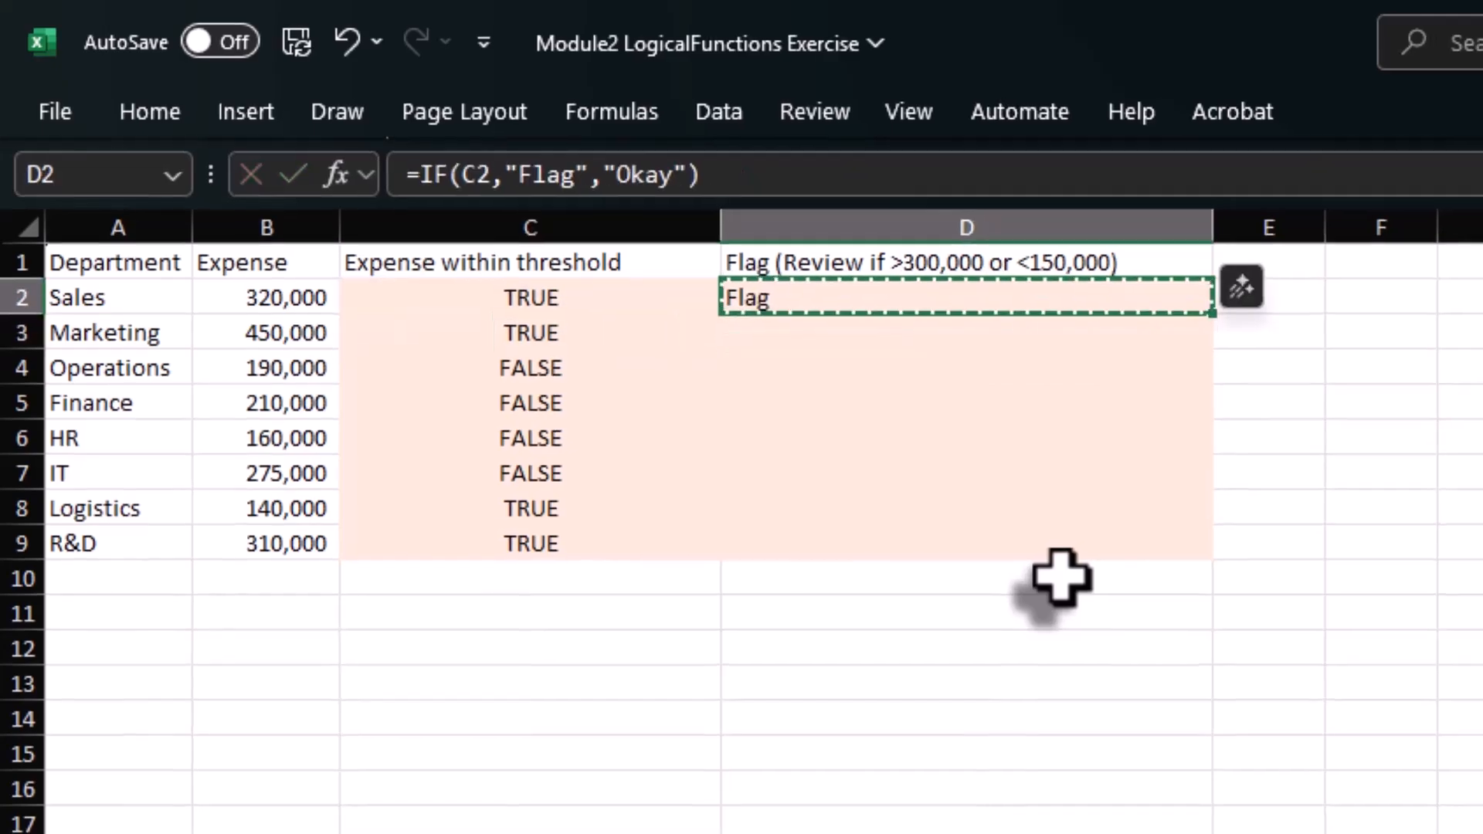
key(Left)
key(ctrl+Down)
key(Right)
key(ctrl+shift+Up)
key(ctrl+v)
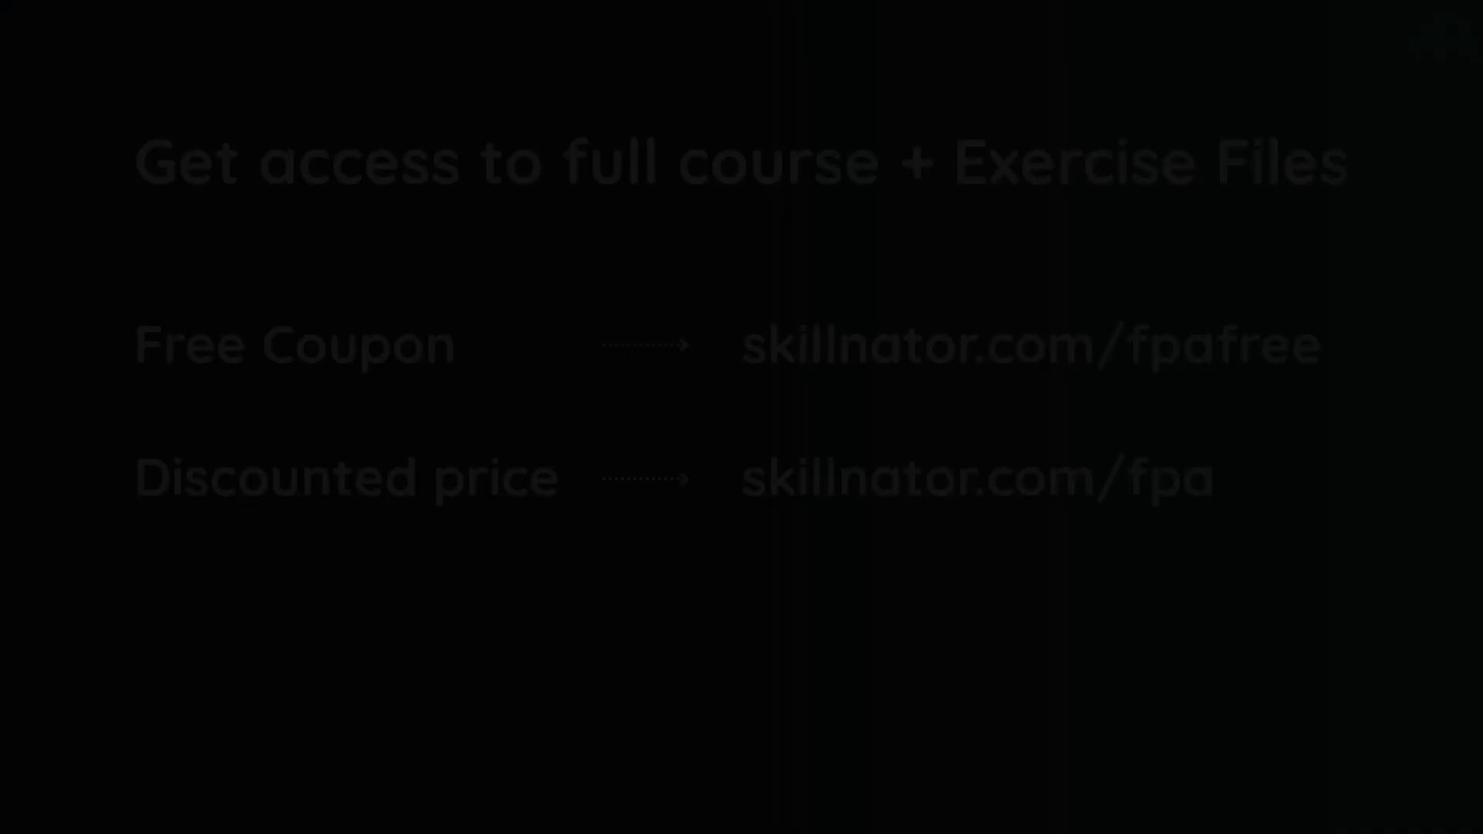